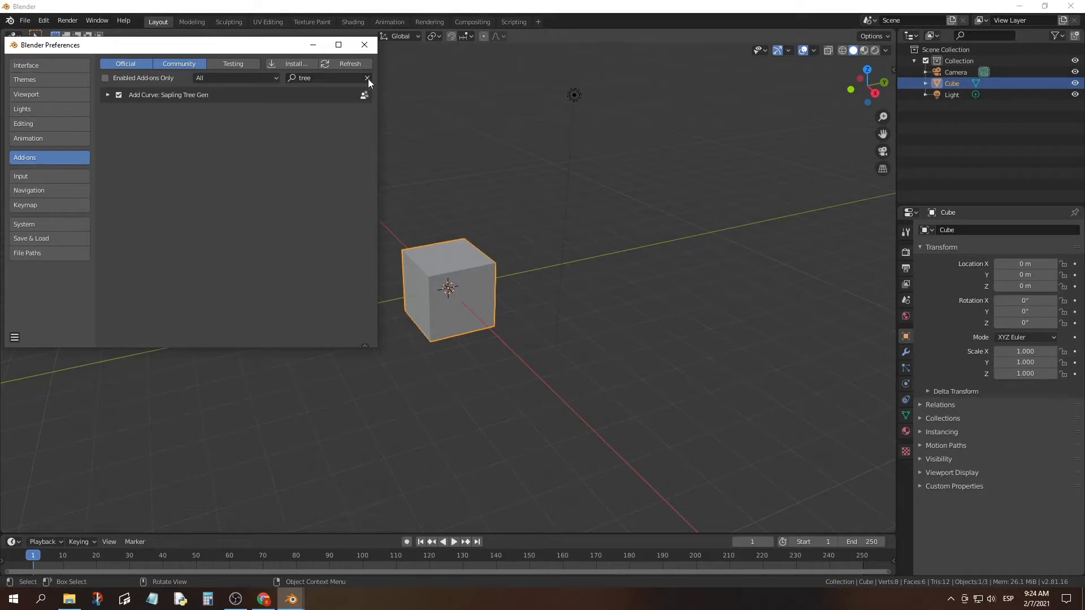
Step: Search the add-ons for "image"
{"action": "left_click", "coordinate": [367, 79]}
{"action": "left_click", "coordinate": [352, 80]}
{"action": "type", "text": "image"}
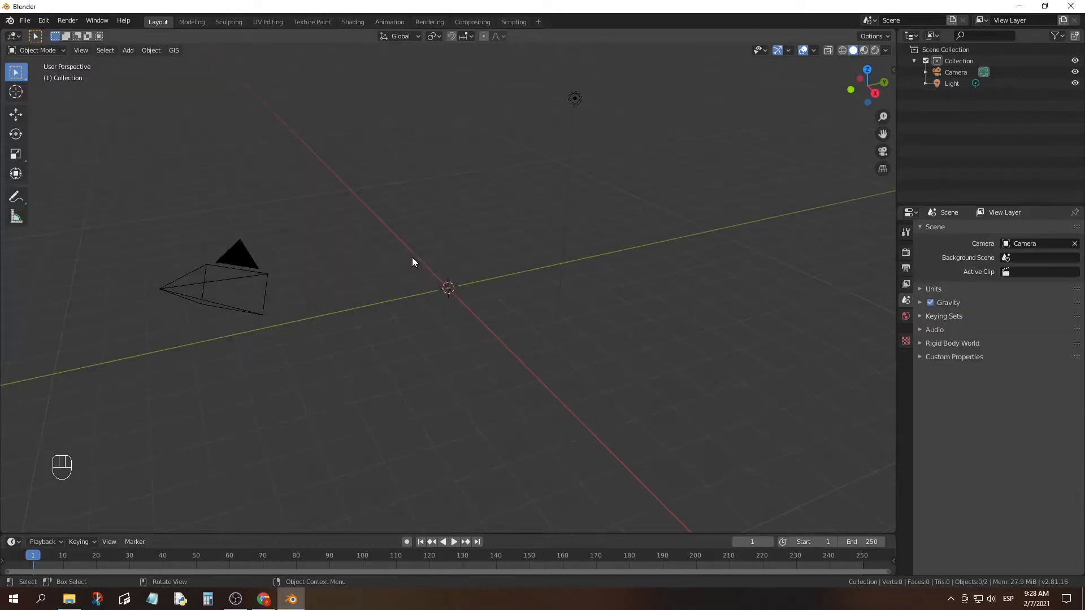
Step: Add a Sapling tree curve to the scene and load the douglas_fir preset
{"action": "key", "text": "shift+a"}
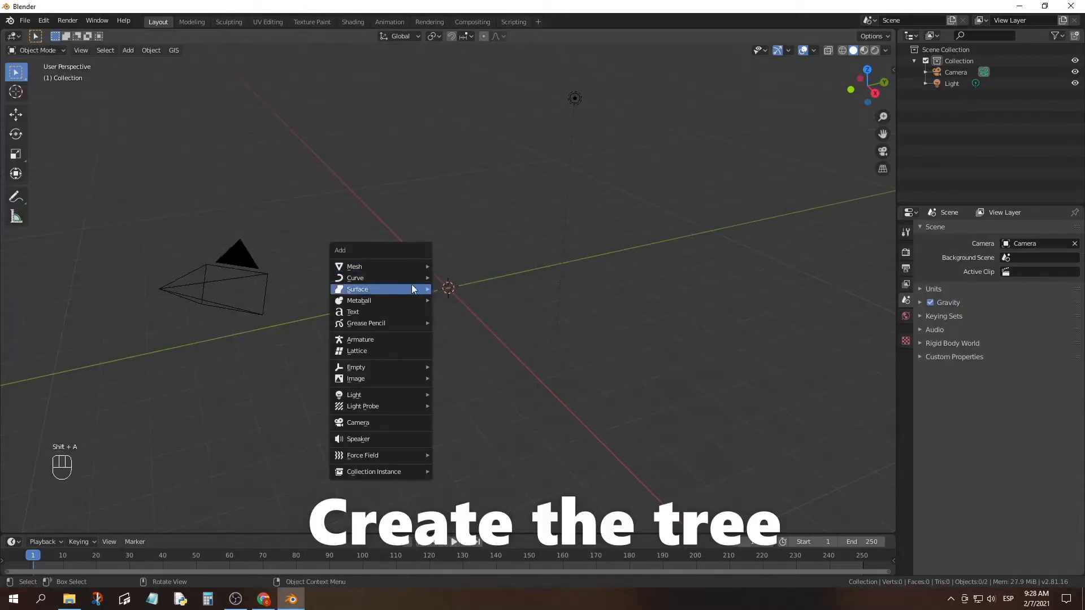
{"action": "mouse_move", "coordinate": [419, 278]}
{"action": "left_click", "coordinate": [467, 340]}
{"action": "middle_click_drag", "start_coordinate": [483, 334], "coordinate": [492, 441]}
{"action": "left_click", "coordinate": [87, 525]}
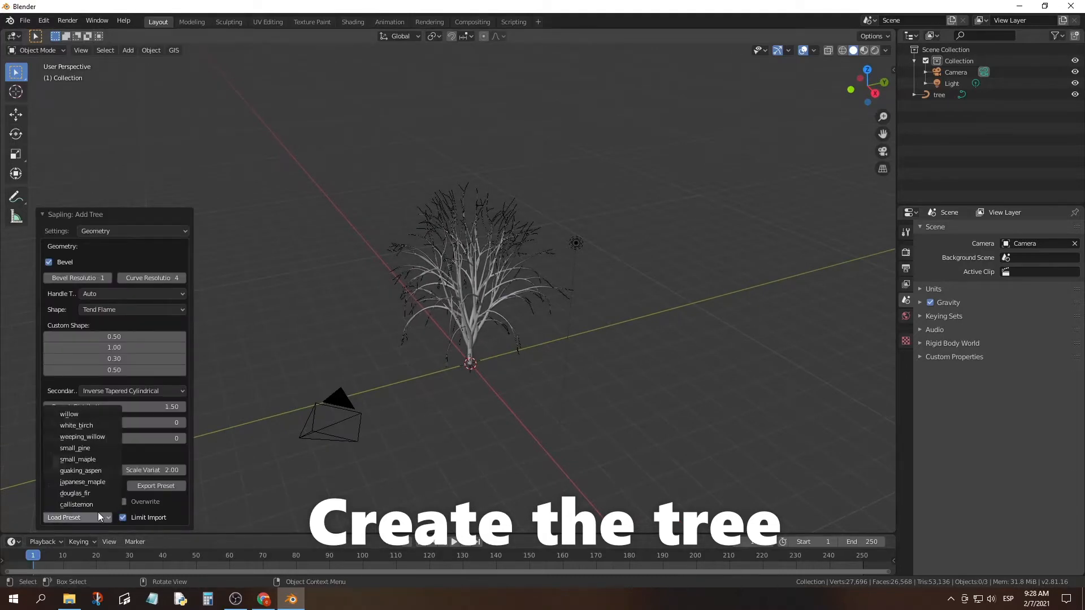
{"action": "left_click", "coordinate": [97, 490]}
{"action": "scroll", "coordinate": [389, 306], "scroll_direction": "down", "scroll_amount": 7}
{"action": "middle_click_drag", "start_coordinate": [432, 276], "coordinate": [418, 446], "text": "shift"}
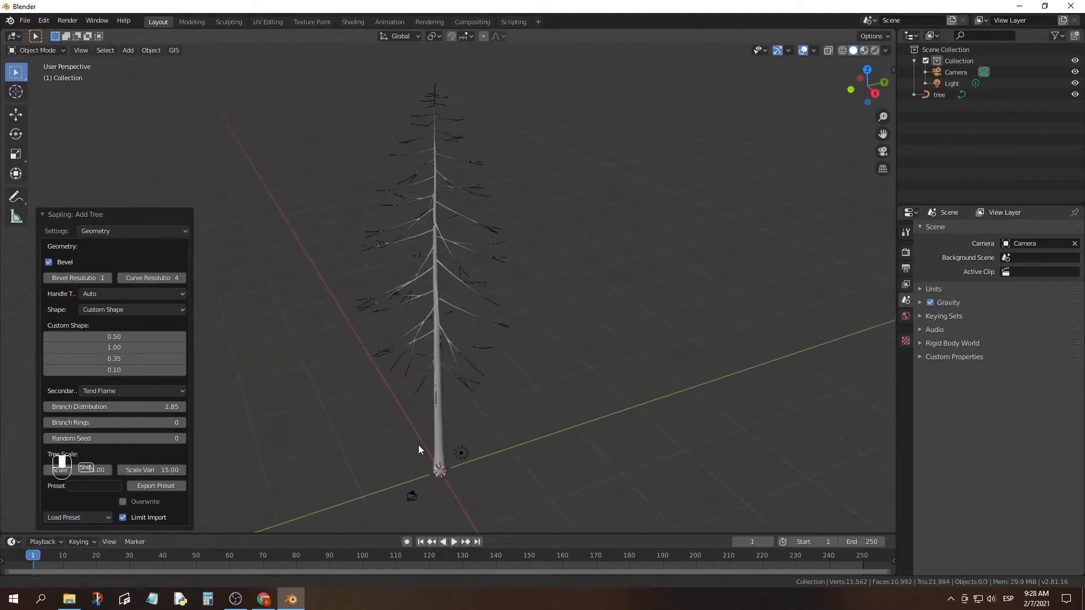
Step: Set the tree's branch splitting levels to 3
{"action": "left_click", "coordinate": [165, 234]}
{"action": "left_click", "coordinate": [152, 269]}
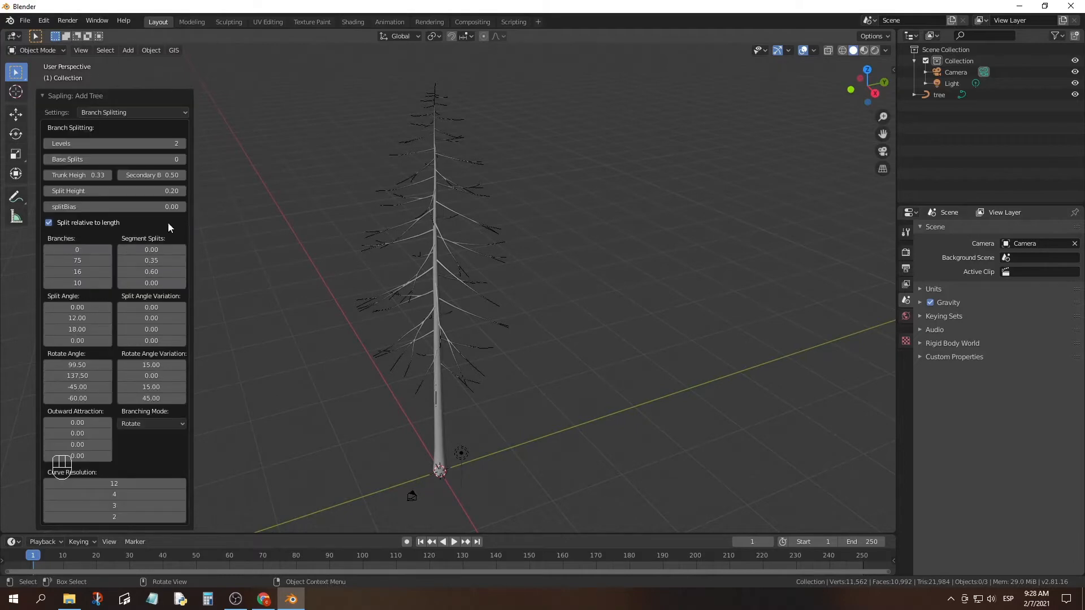
{"action": "left_click", "coordinate": [184, 144]}
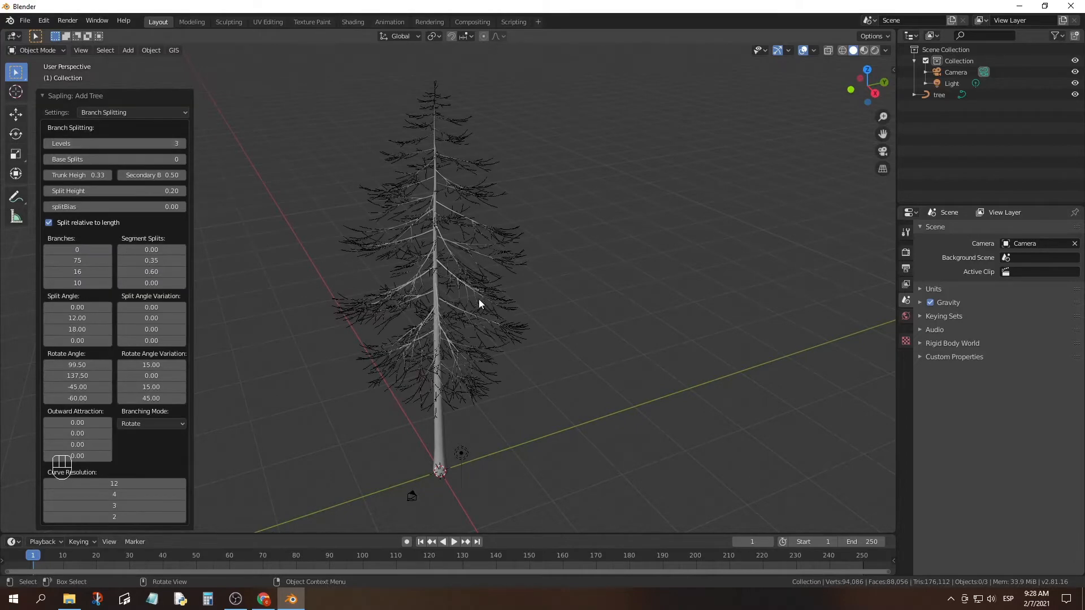
Step: Scale the whole tree down uniformly to about 0.314
{"action": "left_click", "coordinate": [440, 304]}
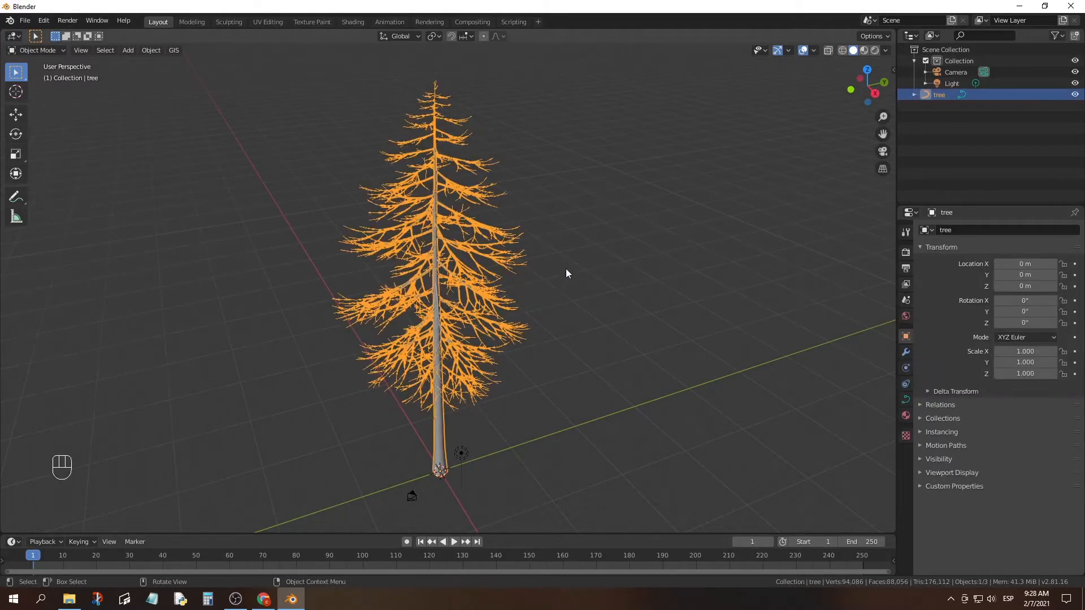
{"action": "key", "text": "s"}
{"action": "left_click", "coordinate": [480, 408]}
{"action": "scroll", "coordinate": [497, 315], "scroll_direction": "up", "scroll_amount": 8}
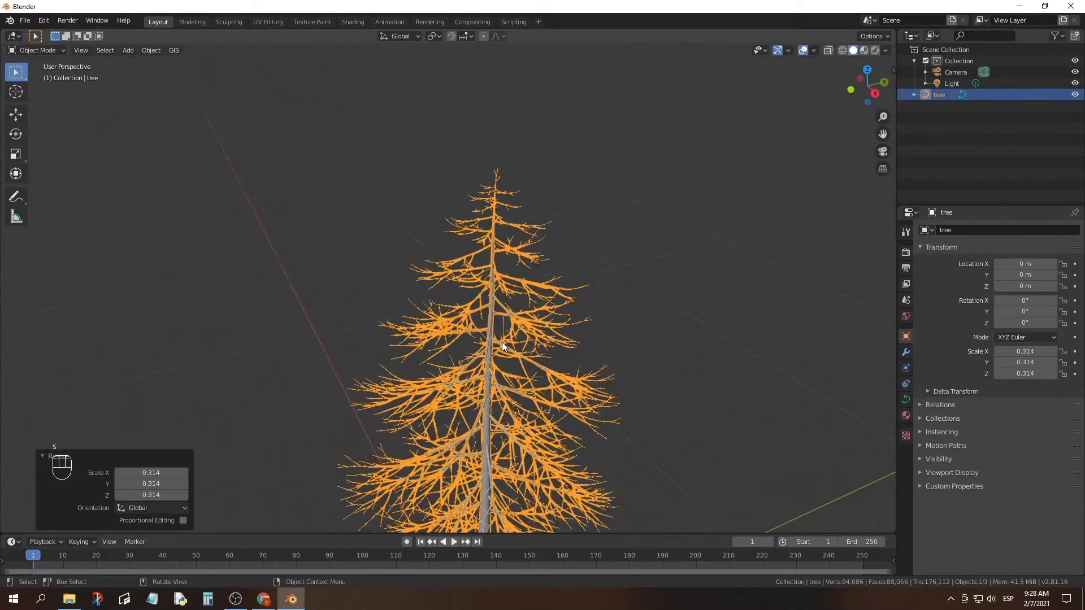
{"action": "scroll", "coordinate": [502, 341], "scroll_direction": "down", "scroll_amount": 8}
{"action": "left_click", "coordinate": [636, 323]}
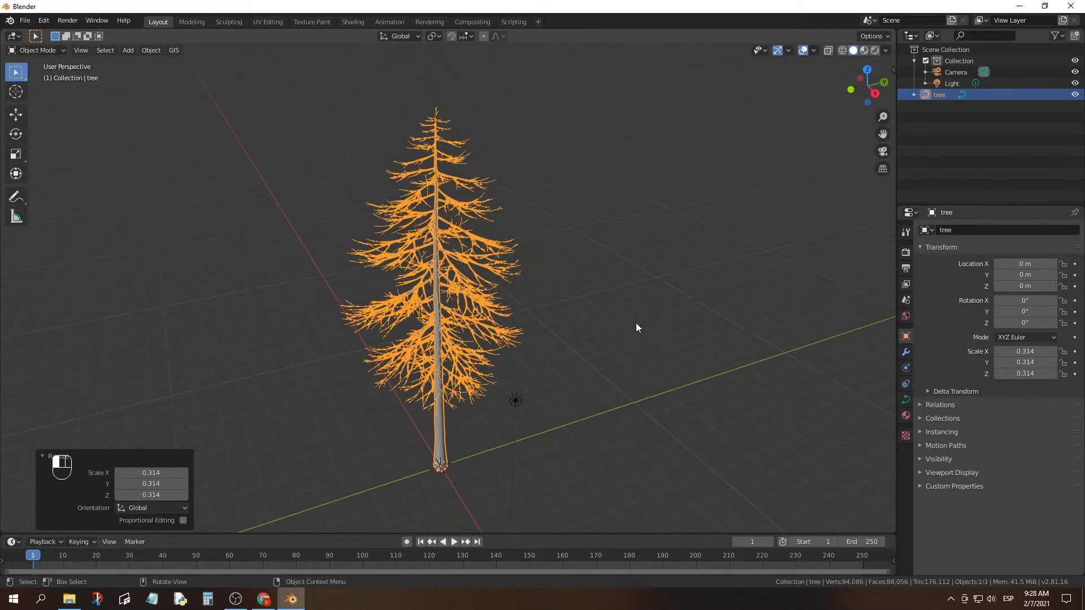
Step: Convert the tree curve to a mesh, then deselect it
{"action": "left_click", "coordinate": [437, 267]}
{"action": "left_click", "coordinate": [154, 51]}
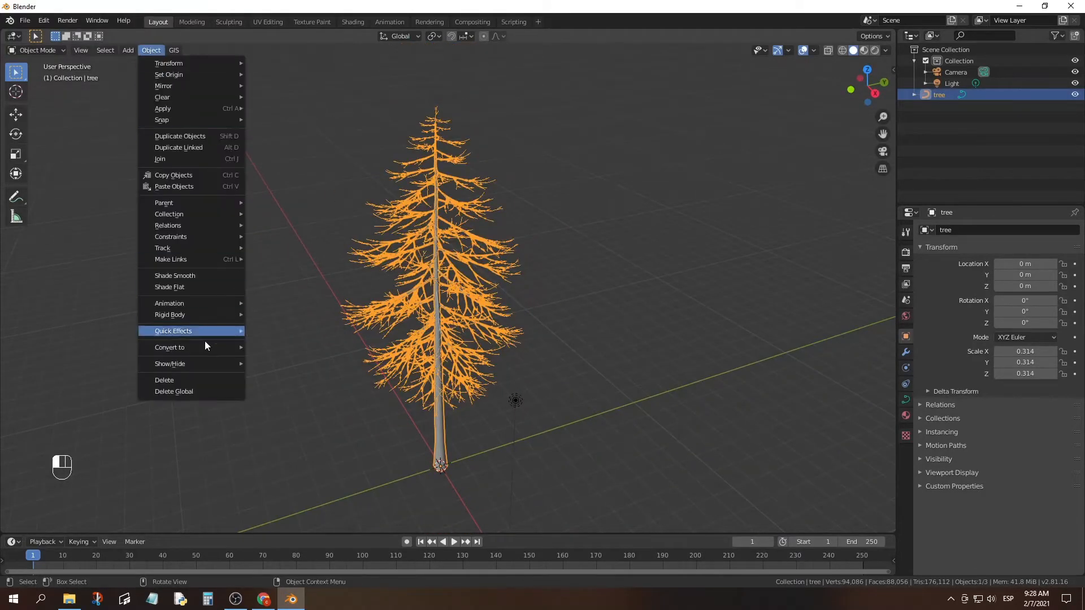
{"action": "mouse_move", "coordinate": [204, 344]}
{"action": "left_click", "coordinate": [264, 360]}
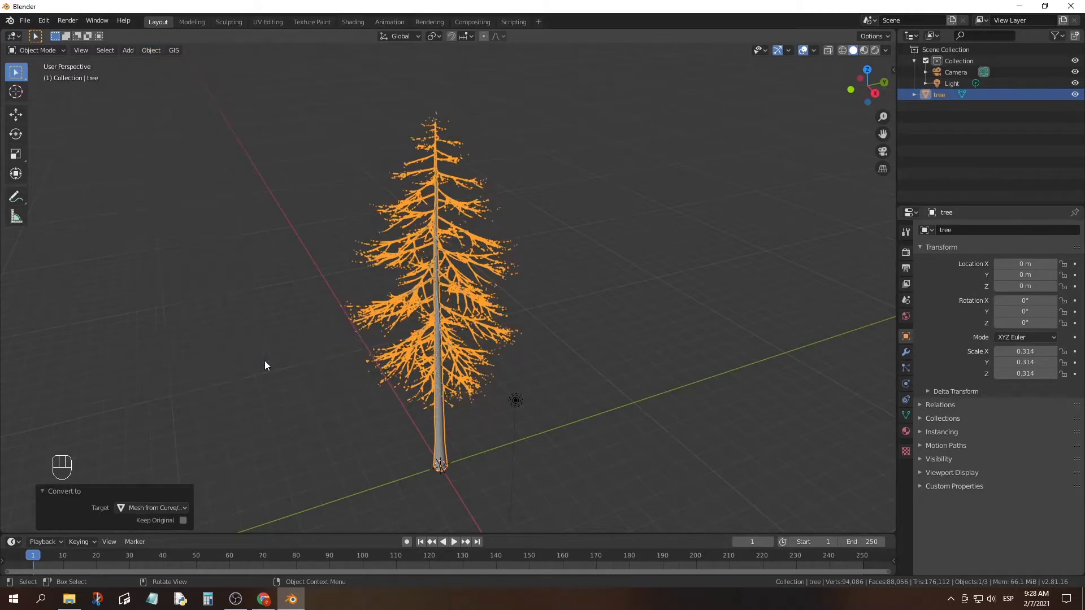
{"action": "left_click", "coordinate": [570, 301]}
Step: In Edit Mode, circle-select the trunk and inner branch vertices through the mesh from the top view
{"action": "key", "text": "Tab"}
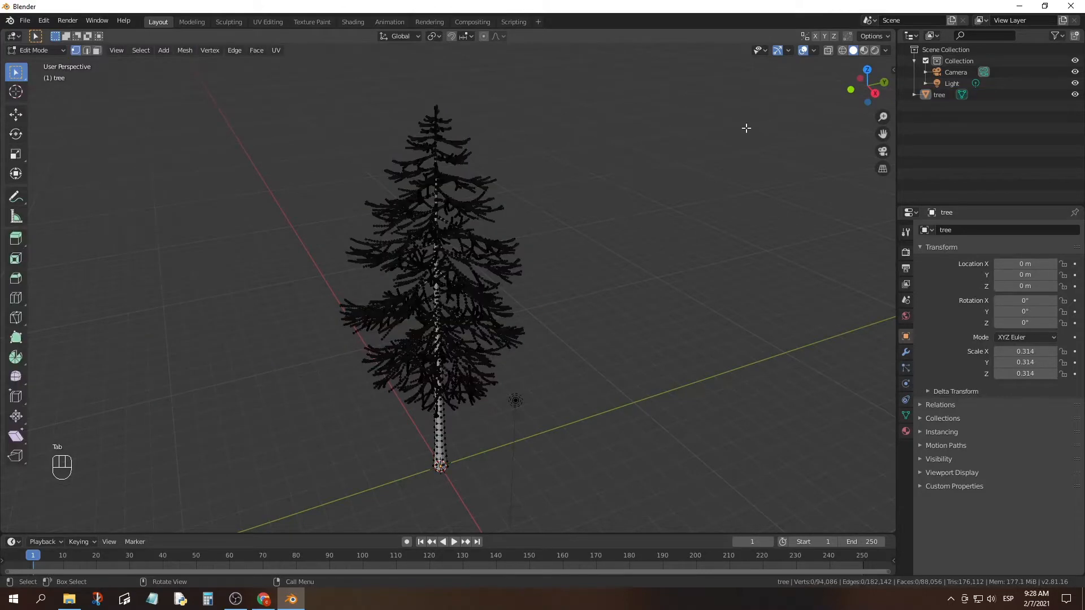
{"action": "left_click", "coordinate": [869, 70]}
{"action": "scroll", "coordinate": [550, 224], "scroll_direction": "up", "scroll_amount": 6}
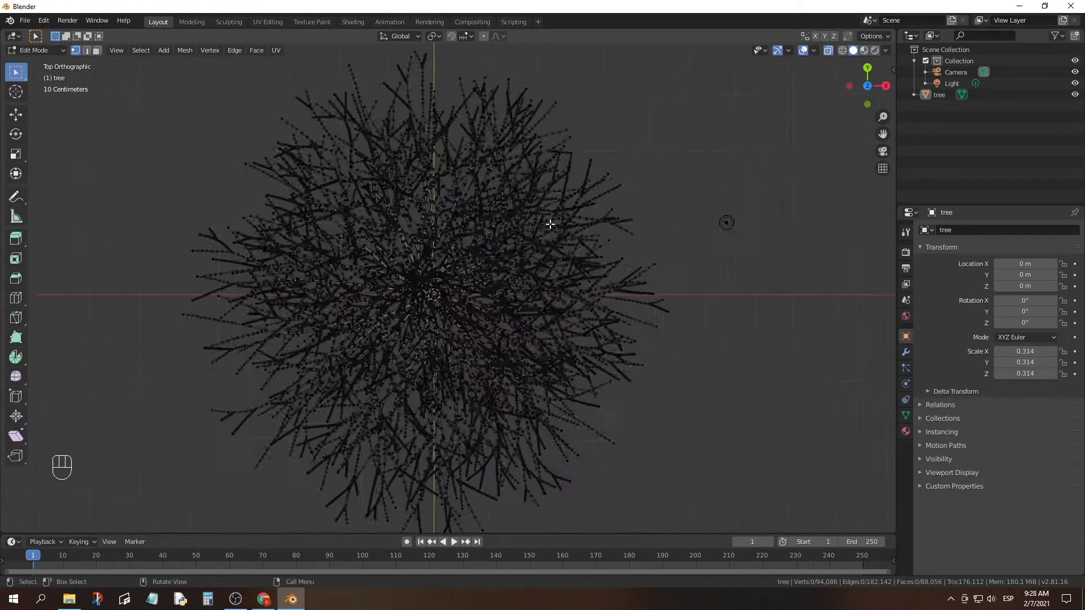
{"action": "scroll", "coordinate": [551, 225], "scroll_direction": "up", "scroll_amount": 2}
{"action": "key", "text": "c"}
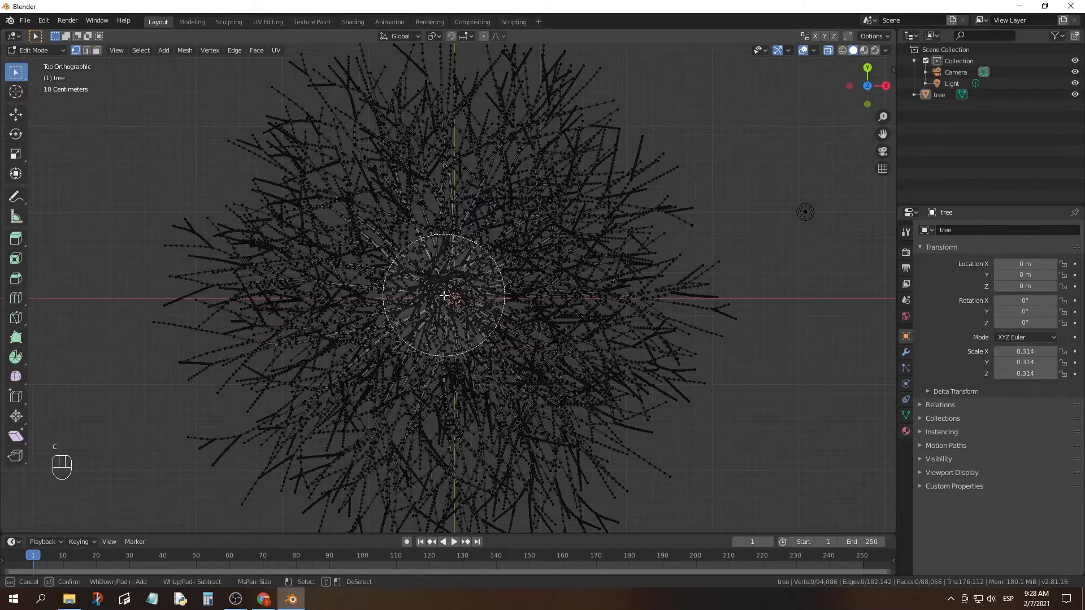
{"action": "left_click", "coordinate": [446, 296]}
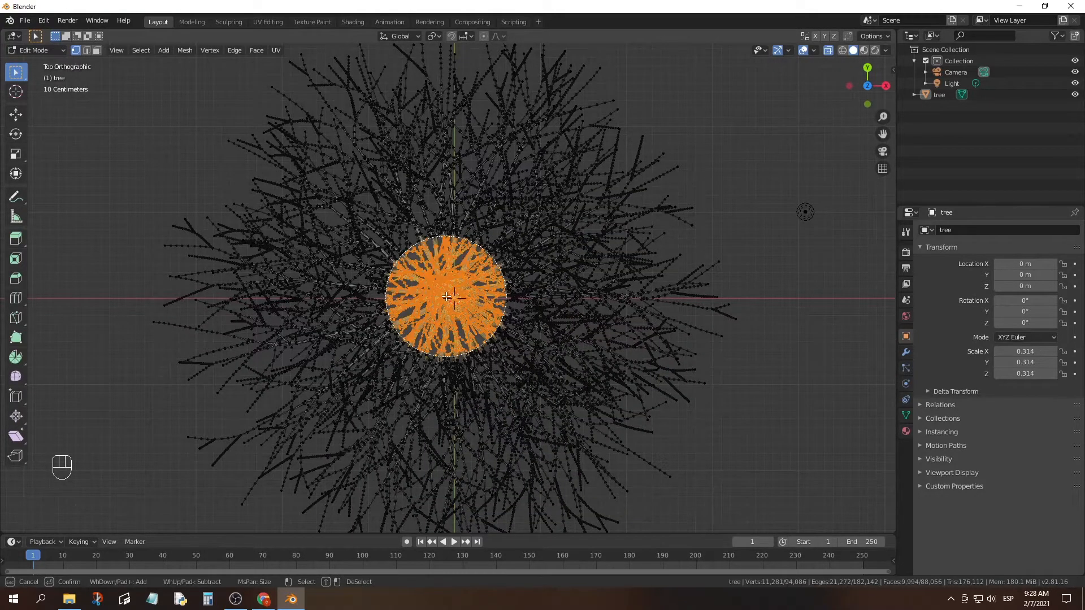
{"action": "middle_click_drag", "start_coordinate": [447, 296], "coordinate": [550, 248]}
{"action": "scroll", "coordinate": [549, 247], "scroll_direction": "down", "scroll_amount": 3}
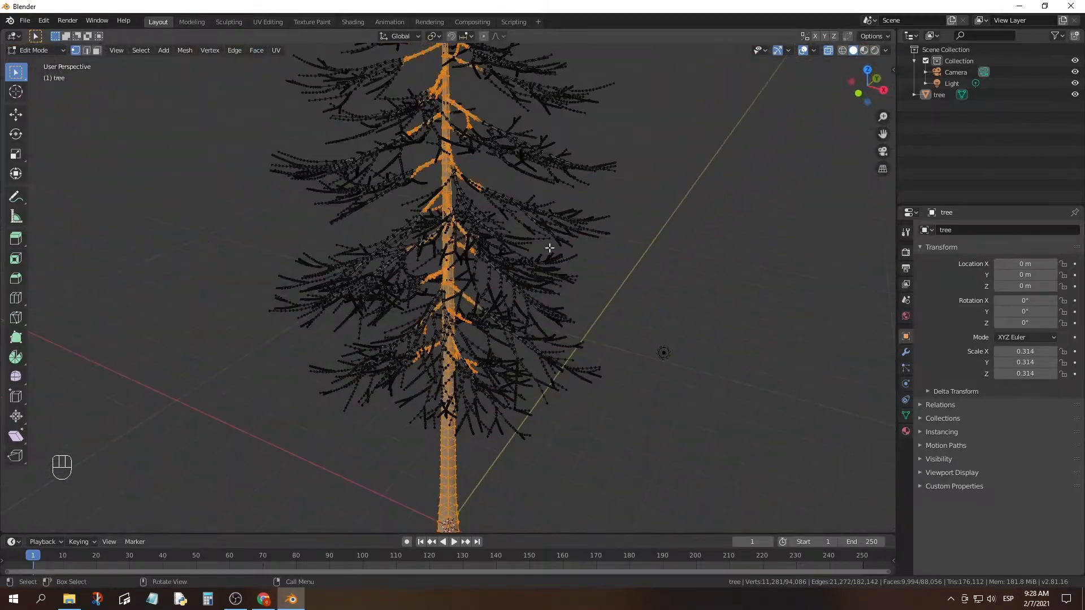
Step: Invert the selection to the outer branches and assign those vertices to a new vertex group, then return to Object Mode
{"action": "key", "text": "ctrl+i"}
{"action": "scroll", "coordinate": [551, 255], "scroll_direction": "down", "scroll_amount": 2}
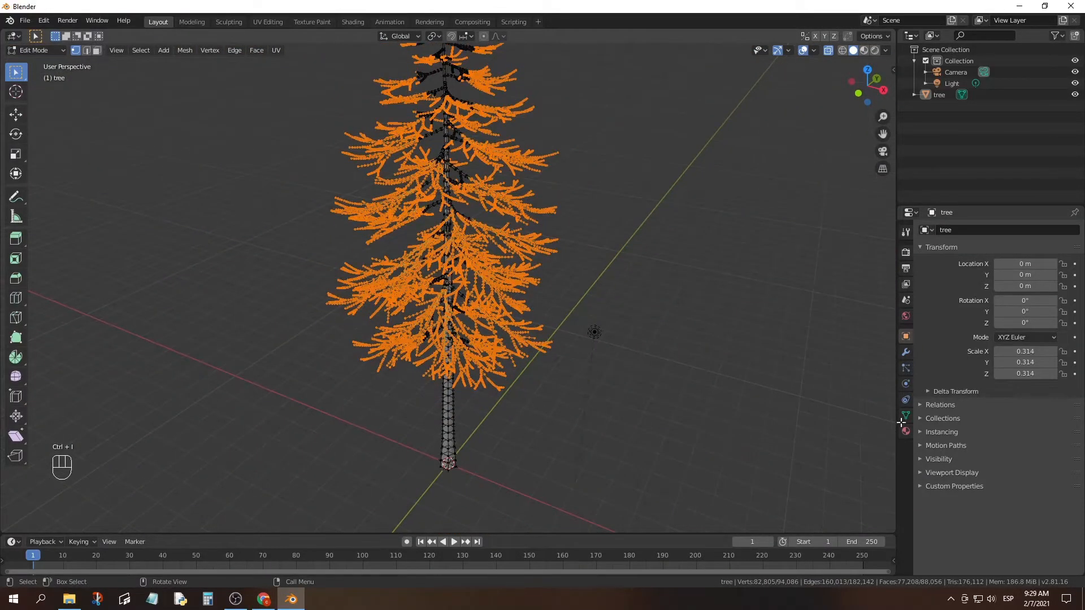
{"action": "left_click", "coordinate": [906, 415]}
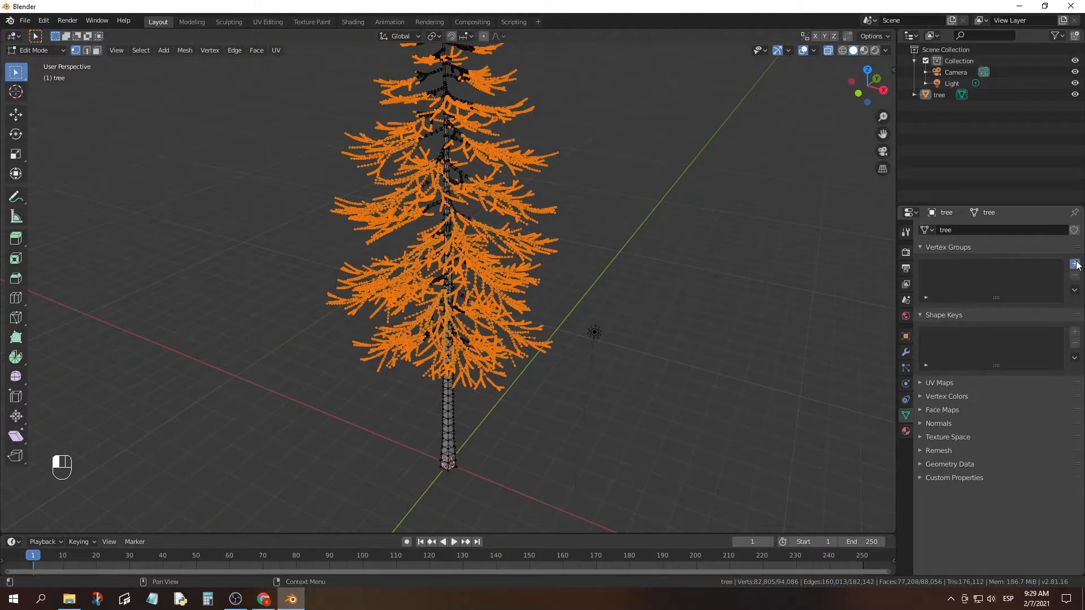
{"action": "left_click", "coordinate": [1075, 264]}
{"action": "left_click", "coordinate": [945, 335]}
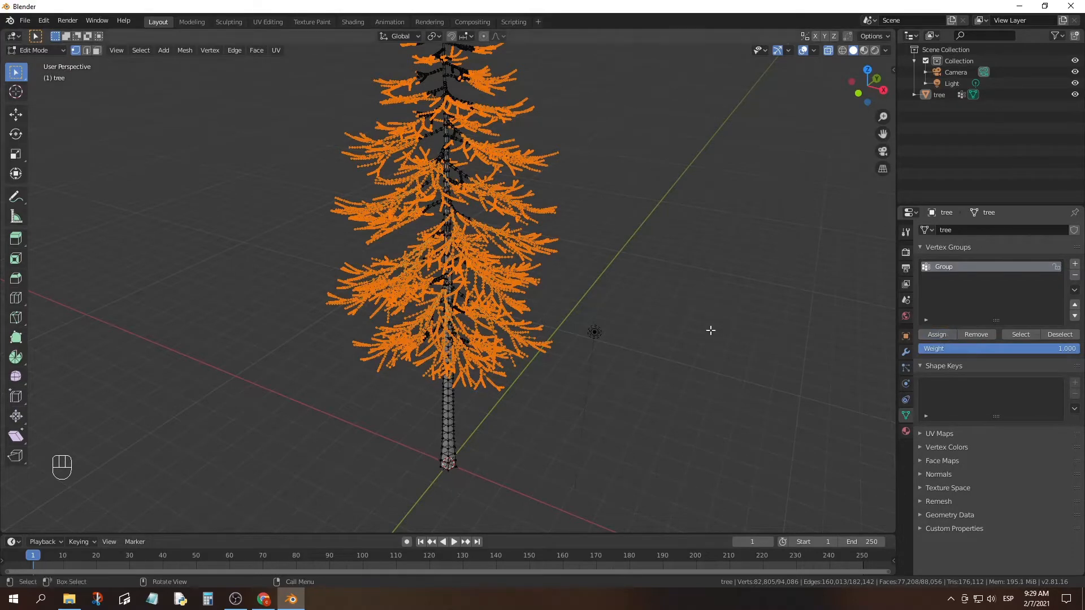
{"action": "key", "text": "Tab"}
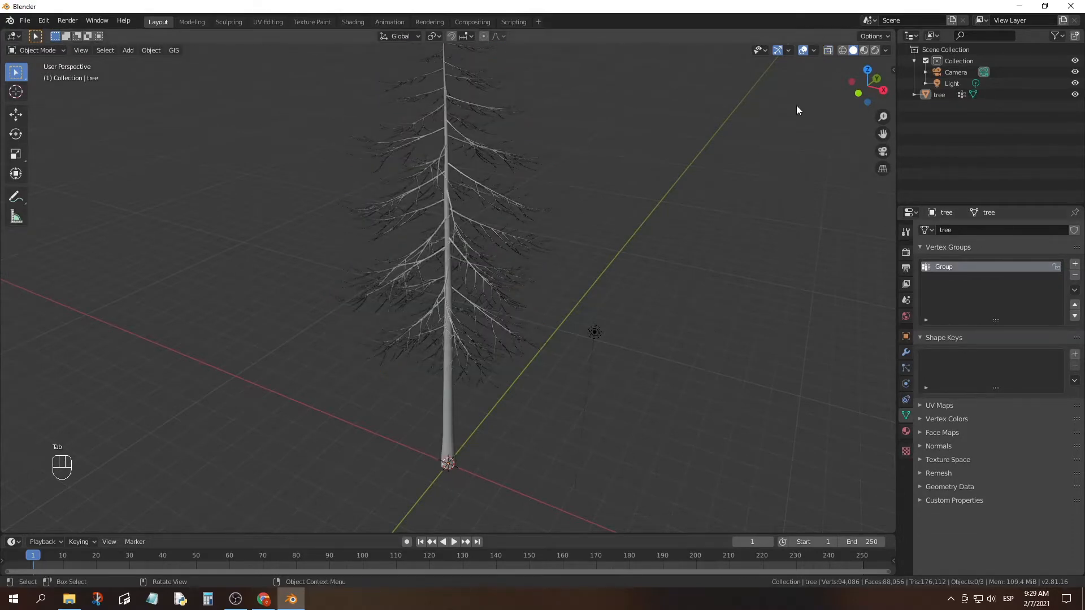
Step: Import the Tree Branch (1) image as a plane at the base of the tree
{"action": "scroll", "coordinate": [721, 238], "scroll_direction": "down", "scroll_amount": 2}
{"action": "middle_click_drag", "start_coordinate": [218, 479], "coordinate": [351, 165]}
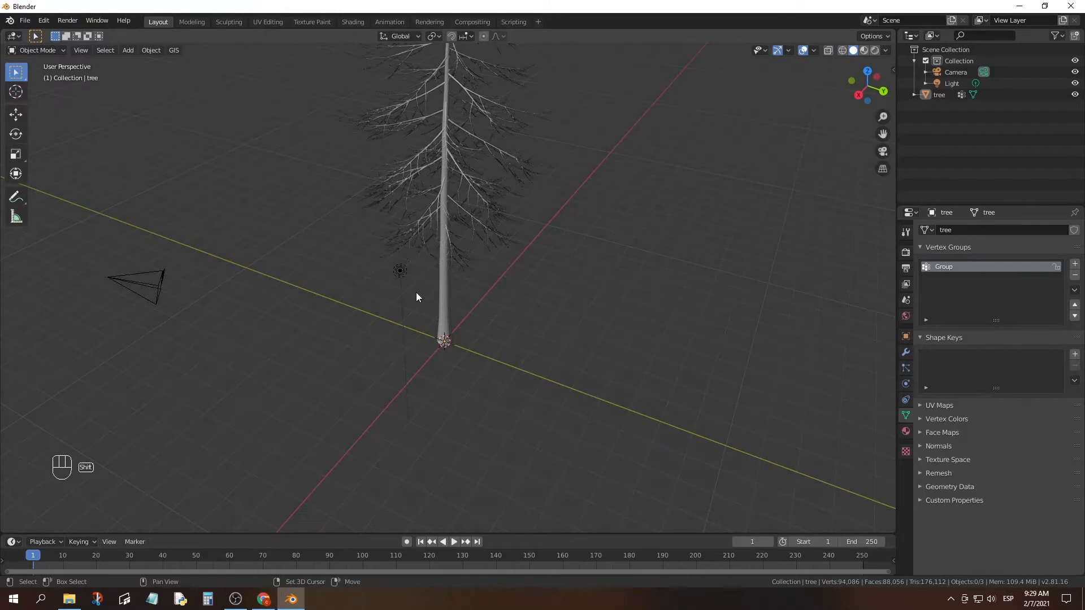
{"action": "key", "text": "shift+a"}
{"action": "mouse_move", "coordinate": [418, 289]}
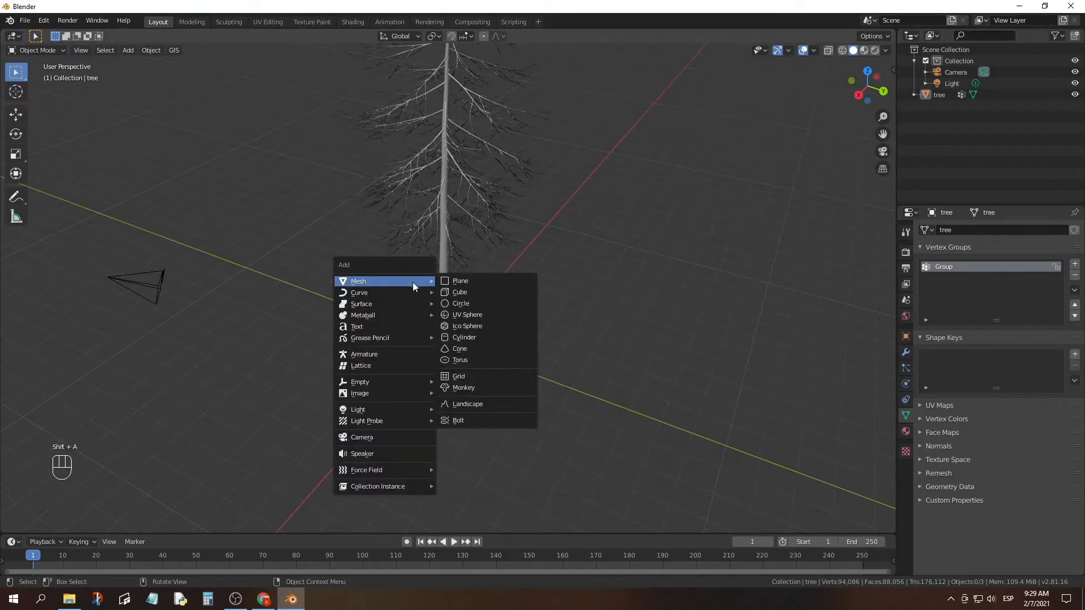
{"action": "mouse_move", "coordinate": [389, 394]}
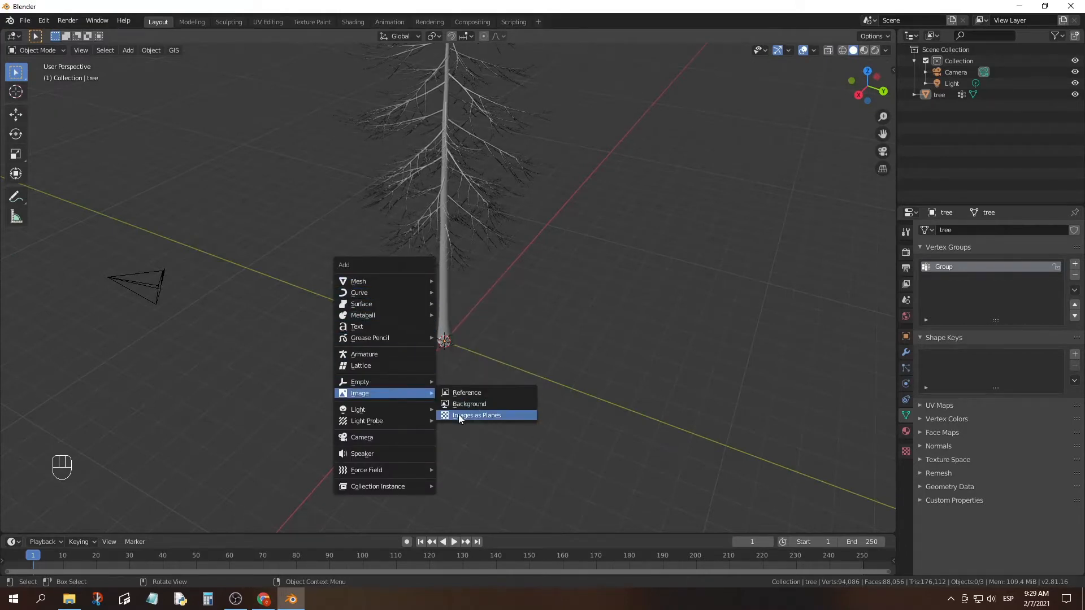
{"action": "left_click", "coordinate": [458, 414]}
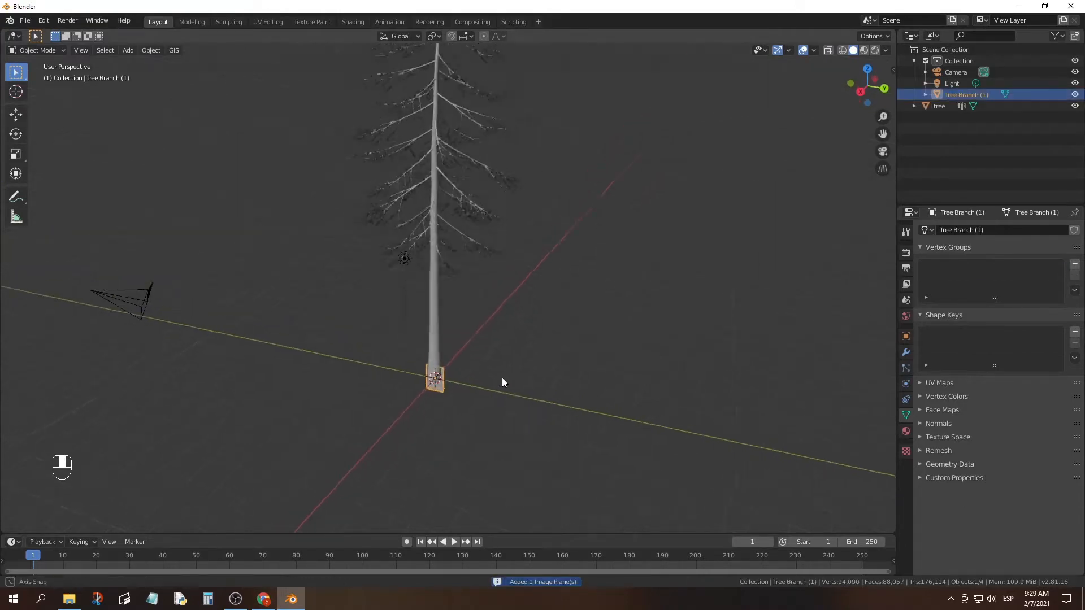
Step: Set the branch image plane's rotation to 0° on all axes so it lies flat
{"action": "left_click", "coordinate": [906, 336]}
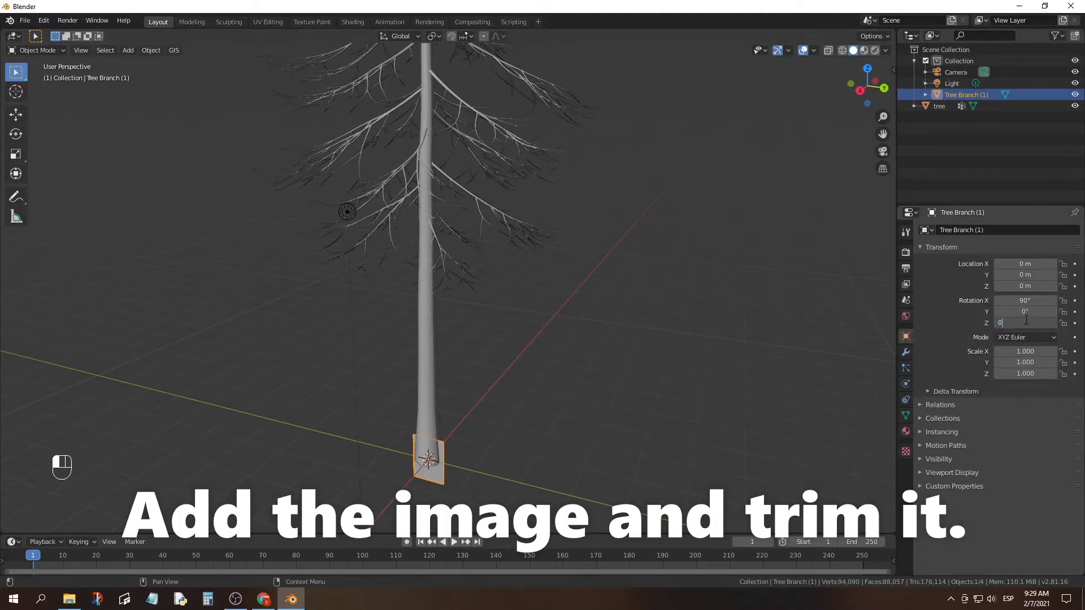
{"action": "left_click", "coordinate": [1026, 321]}
{"action": "type", "text": "0"}
{"action": "key", "text": "Return"}
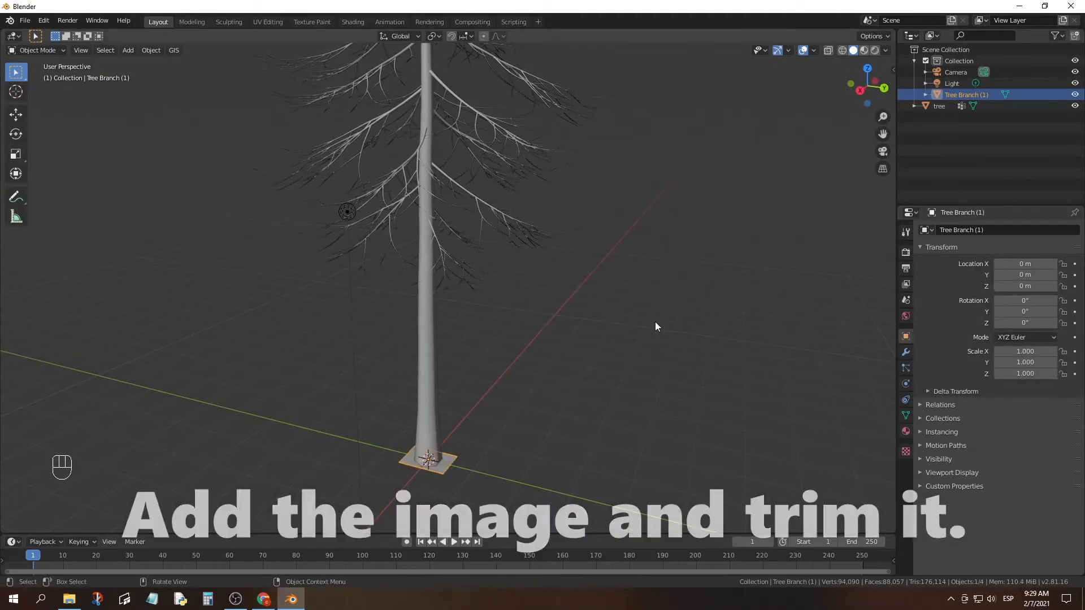
Step: Move the branch image plane about 4.46 m along the Y axis, away from the tree
{"action": "key", "text": "g"}
{"action": "key", "text": "x"}
{"action": "key", "text": "y"}
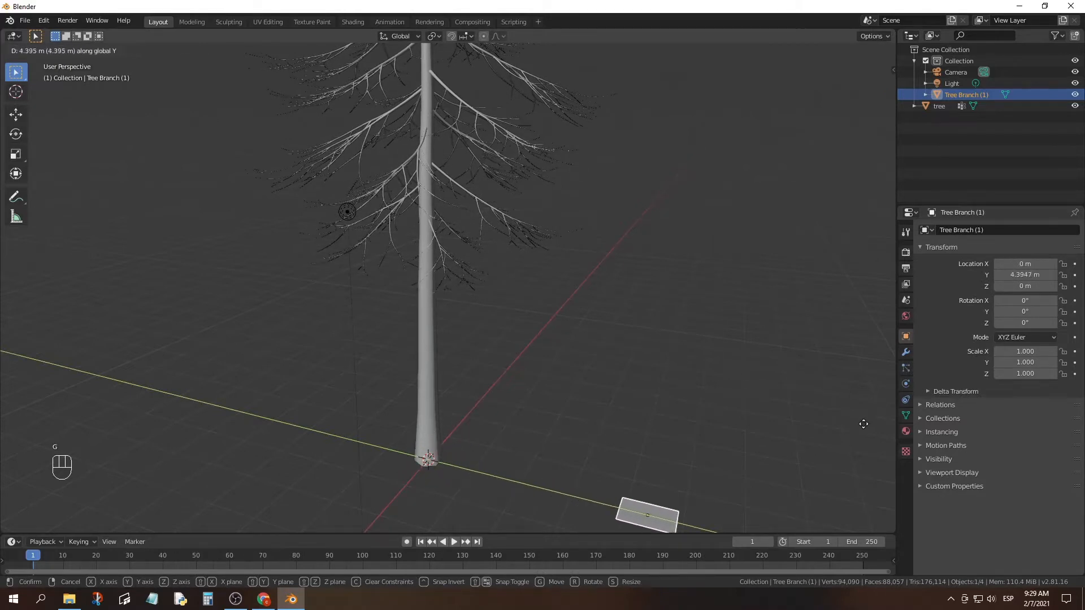
{"action": "left_click", "coordinate": [862, 424]}
{"action": "middle_click_drag", "start_coordinate": [613, 362], "coordinate": [416, 260], "text": "shift"}
{"action": "scroll", "coordinate": [417, 260], "scroll_direction": "up", "scroll_amount": 3}
Step: Switch the viewport to material preview shading and deselect the branch image plane
{"action": "left_click", "coordinate": [864, 50]}
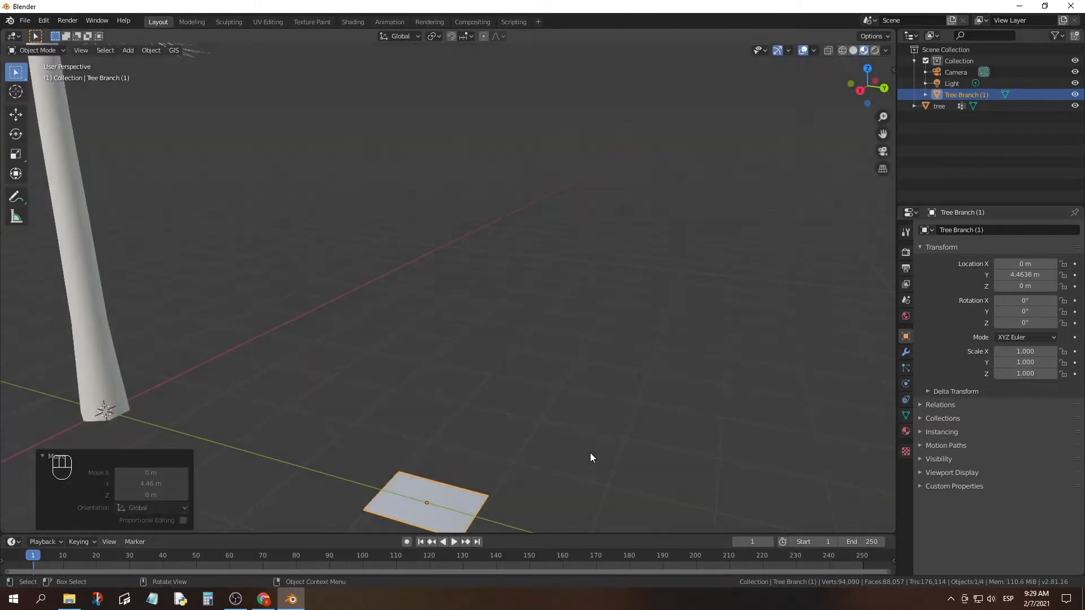
{"action": "left_click", "coordinate": [590, 453]}
{"action": "middle_click_drag", "start_coordinate": [531, 345], "coordinate": [518, 254], "text": "shift"}
{"action": "scroll", "coordinate": [518, 254], "scroll_direction": "up", "scroll_amount": 2}
{"action": "scroll", "coordinate": [518, 259], "scroll_direction": "down", "scroll_amount": 1}
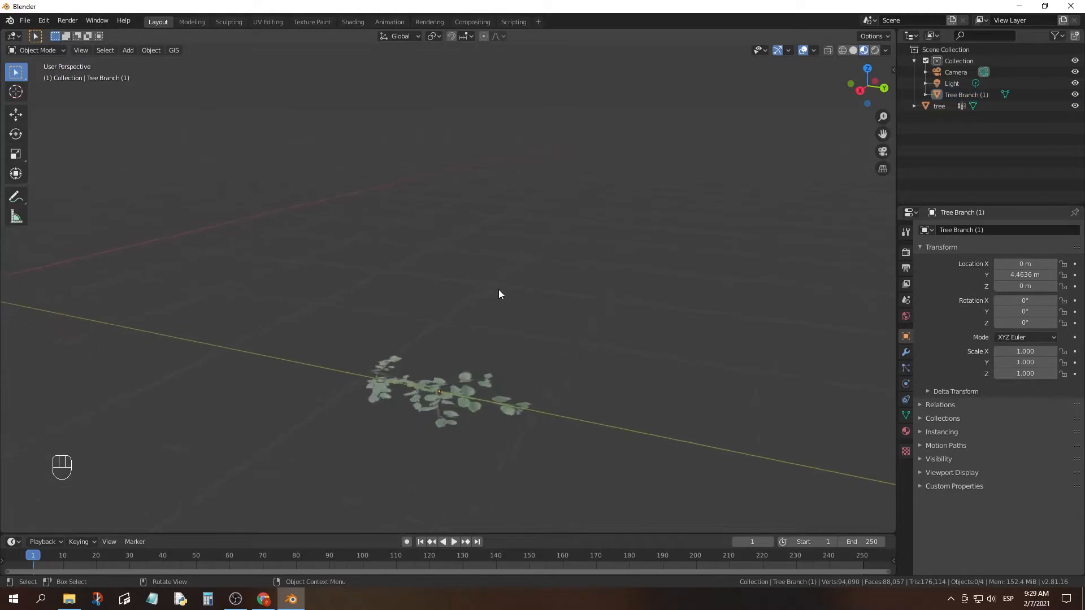
Step: Scale the branch image plane up uniformly to about 4.005
{"action": "left_click", "coordinate": [430, 384]}
{"action": "scroll", "coordinate": [453, 388], "scroll_direction": "down", "scroll_amount": 6}
{"action": "key", "text": "s"}
{"action": "left_click", "coordinate": [598, 358]}
{"action": "scroll", "coordinate": [473, 333], "scroll_direction": "up", "scroll_amount": 6}
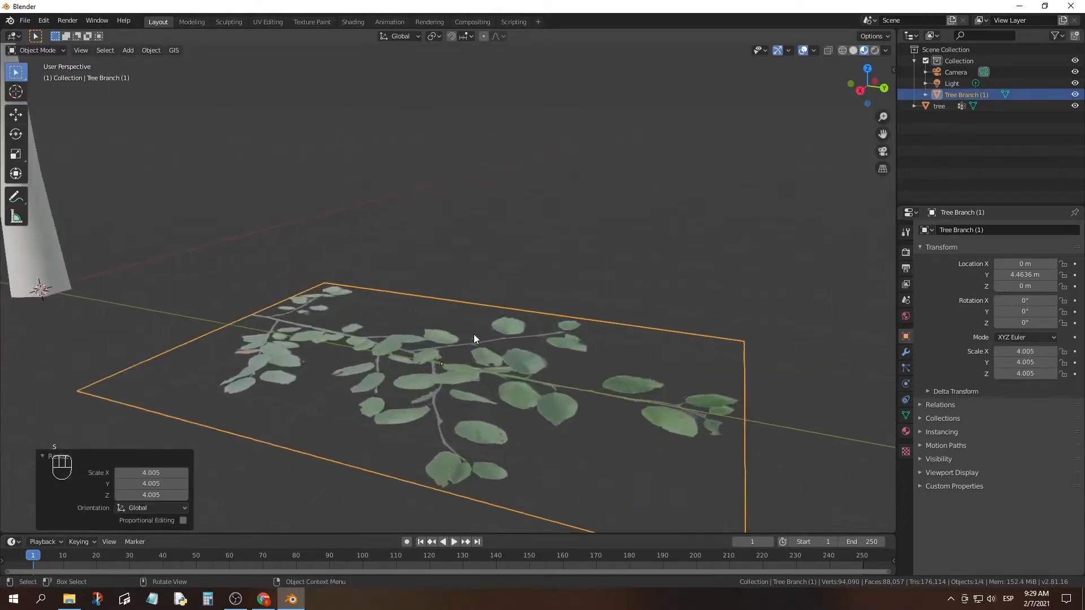
Step: In Edit Mode from the top view, move the branch plane's geometry along Y until its origin sits near the stem's base
{"action": "key", "text": "Tab"}
{"action": "middle_click_drag", "start_coordinate": [481, 334], "coordinate": [627, 330]}
{"action": "left_click", "coordinate": [868, 68]}
{"action": "scroll", "coordinate": [458, 373], "scroll_direction": "down", "scroll_amount": 5}
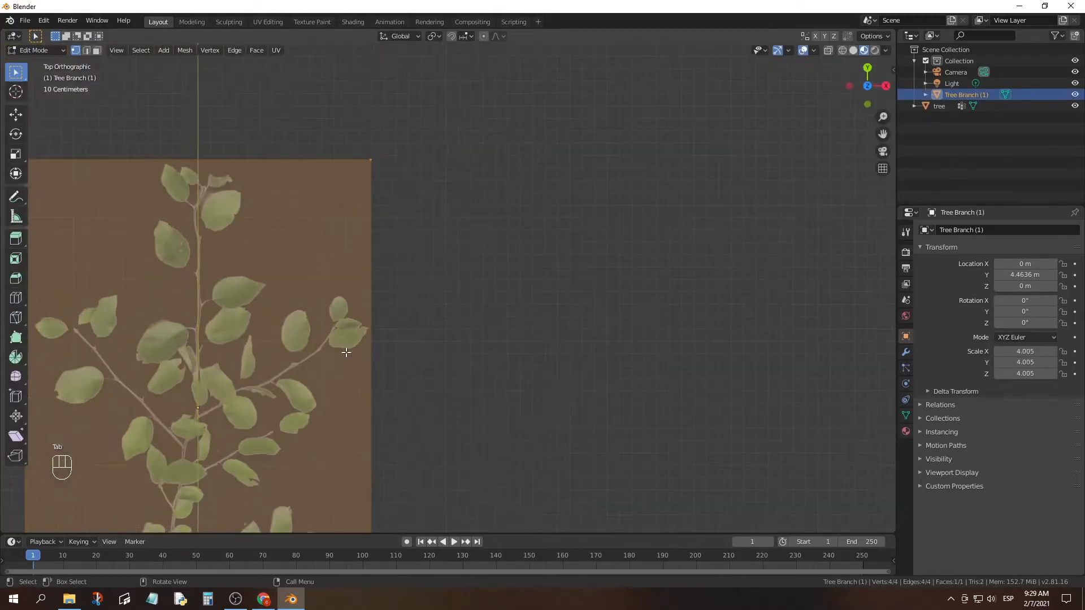
{"action": "middle_click_drag", "start_coordinate": [332, 360], "coordinate": [577, 238], "text": "shift"}
{"action": "scroll", "coordinate": [576, 237], "scroll_direction": "down", "scroll_amount": 2}
{"action": "key", "text": "g"}
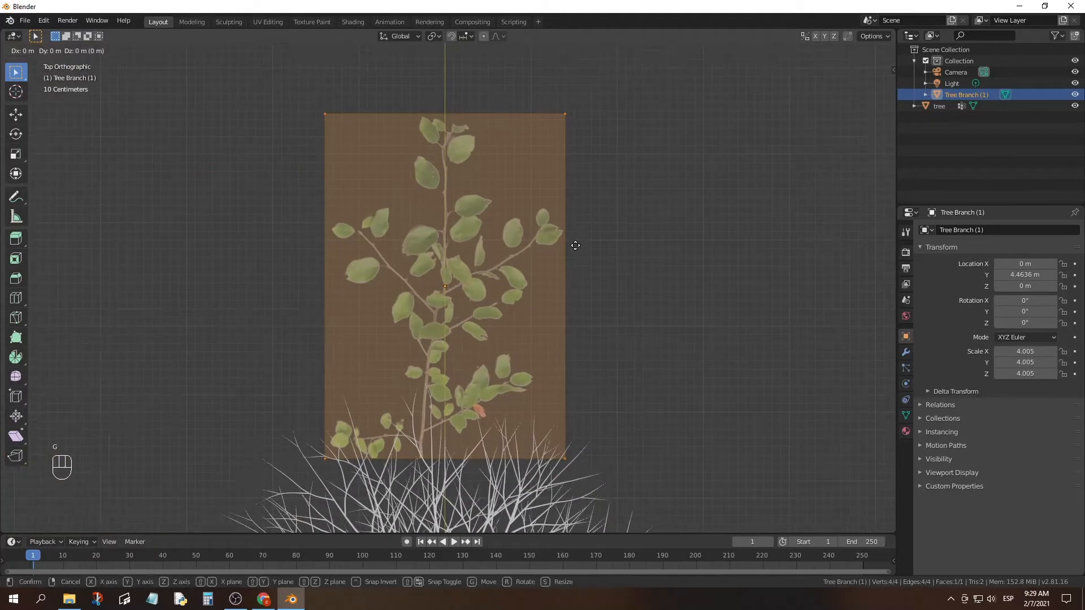
{"action": "key", "text": "x"}
{"action": "key", "text": "y"}
{"action": "left_click", "coordinate": [577, 171]}
{"action": "middle_click_drag", "start_coordinate": [577, 171], "coordinate": [576, 257], "text": "shift"}
{"action": "key", "text": "g"}
{"action": "key", "text": "y"}
{"action": "left_click", "coordinate": [570, 174]}
{"action": "middle_click_drag", "start_coordinate": [570, 174], "coordinate": [583, 261], "text": "shift"}
{"action": "scroll", "coordinate": [583, 261], "scroll_direction": "up", "scroll_amount": 2}
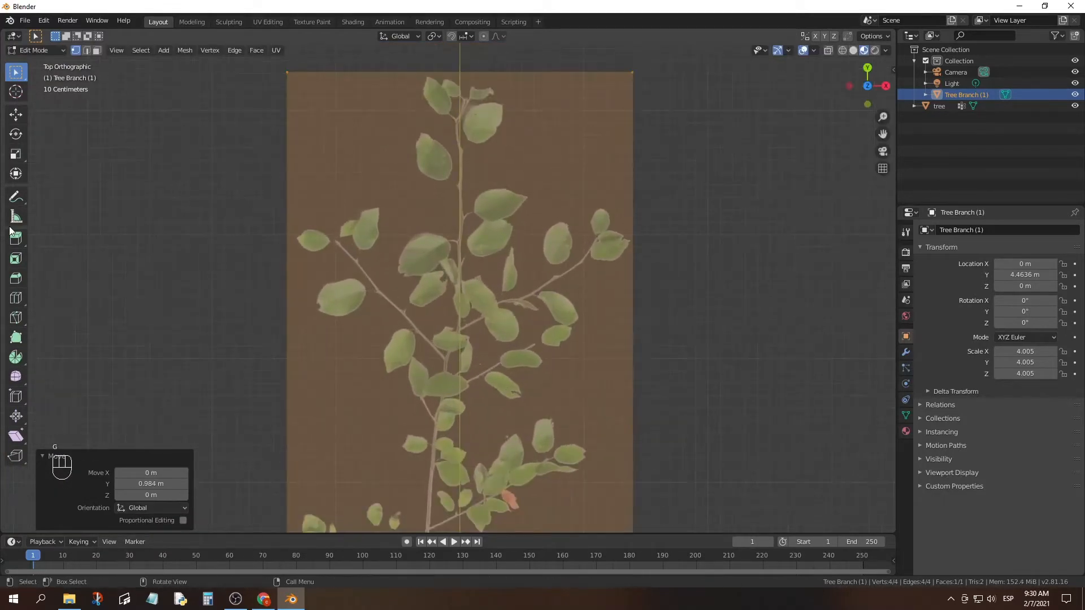
Step: Cut a closed angular outline around the leaves and stem on the branch image plane with the Knife tool
{"action": "left_click", "coordinate": [16, 318]}
{"action": "left_click", "coordinate": [413, 72]}
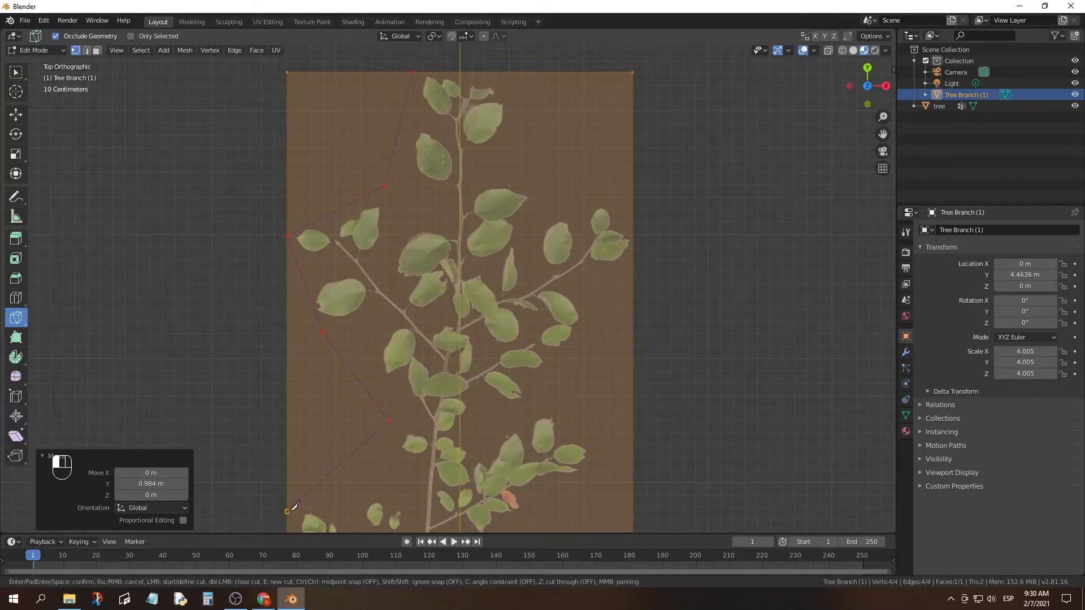
{"action": "left_click", "coordinate": [293, 507]}
{"action": "middle_click_drag", "start_coordinate": [294, 507], "coordinate": [311, 261]}
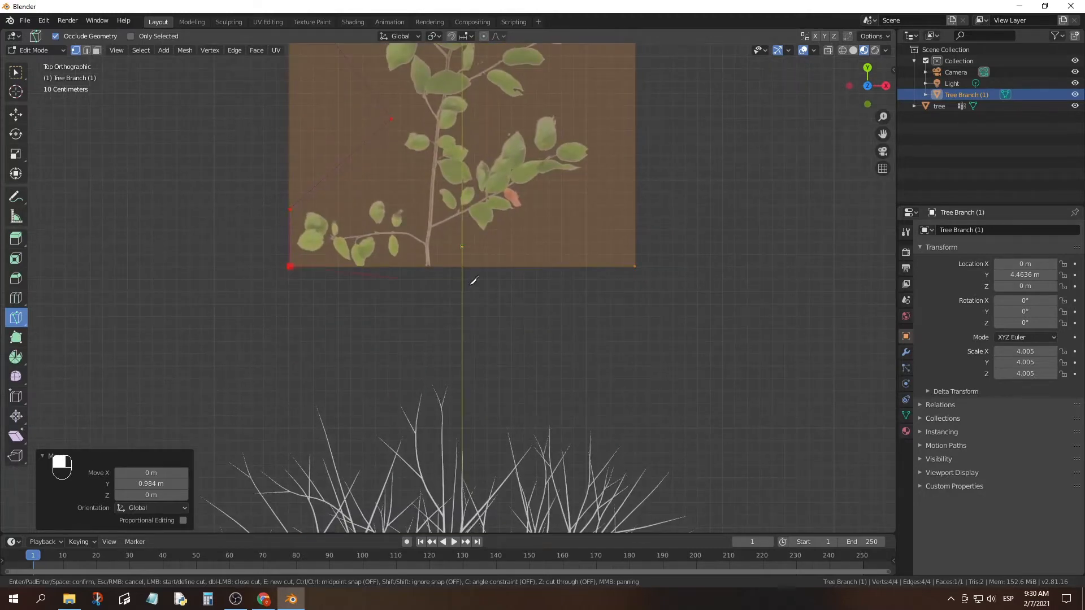
{"action": "left_click", "coordinate": [511, 243]}
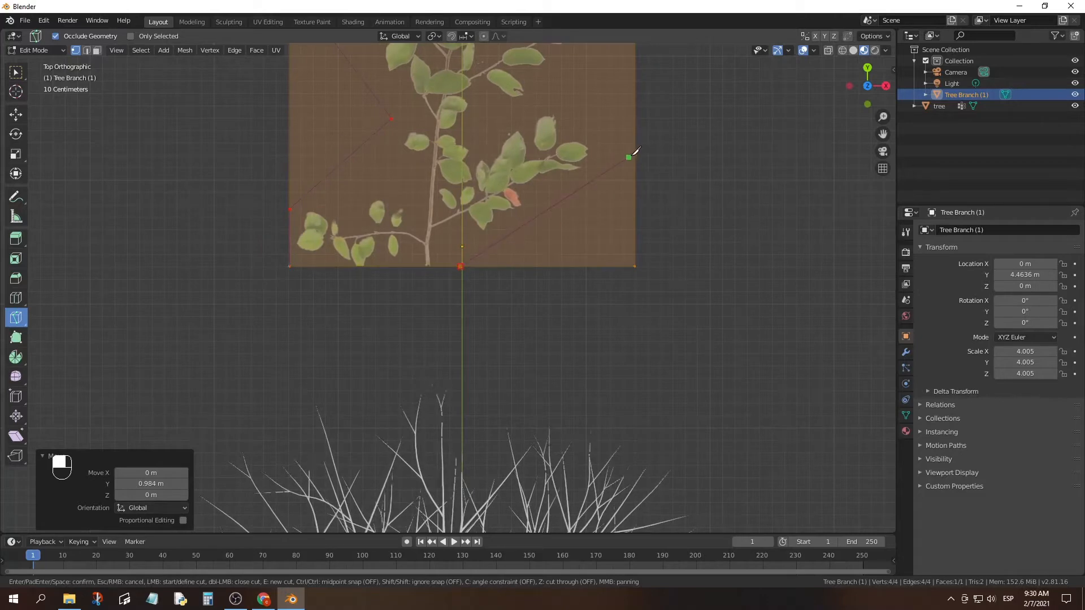
{"action": "left_click", "coordinate": [635, 137]}
{"action": "middle_click_drag", "start_coordinate": [635, 137], "coordinate": [502, 361], "text": "shift"}
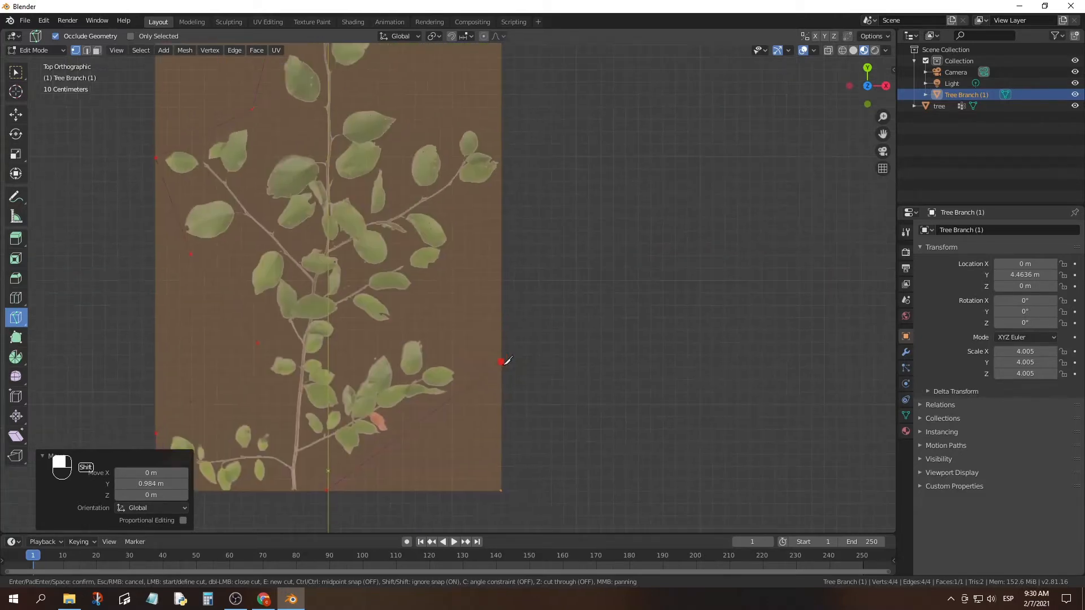
{"action": "left_click", "coordinate": [501, 176]}
{"action": "middle_click_drag", "start_coordinate": [502, 176], "coordinate": [479, 380], "text": "shift"}
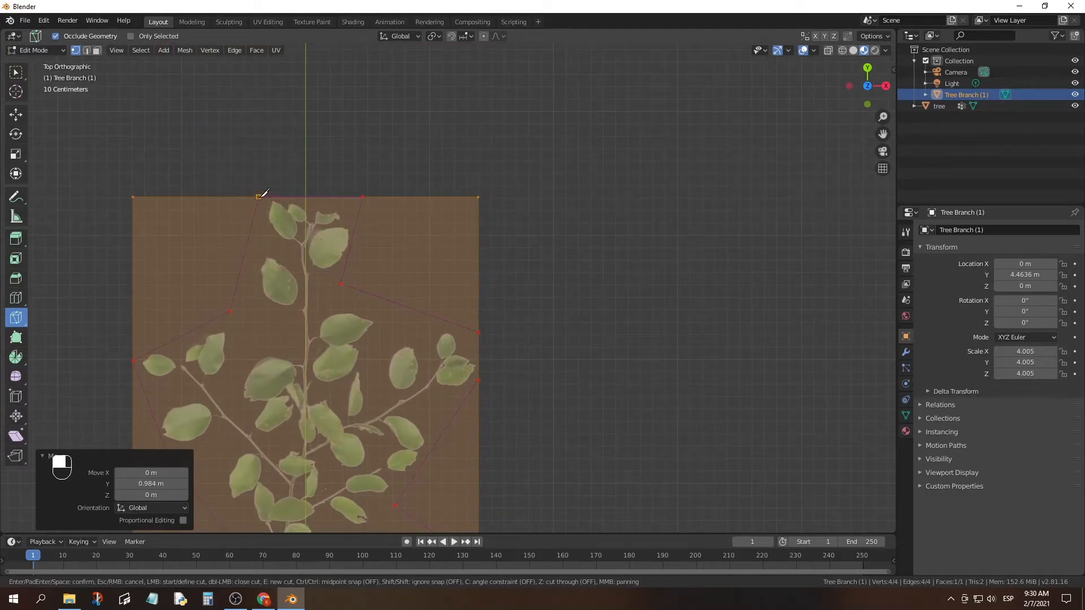
{"action": "key", "text": "Return"}
Step: Delete the five empty faces outside the knife outline of the branch plane, keeping the leafy face
{"action": "left_click", "coordinate": [16, 72]}
{"action": "left_click", "coordinate": [96, 50]}
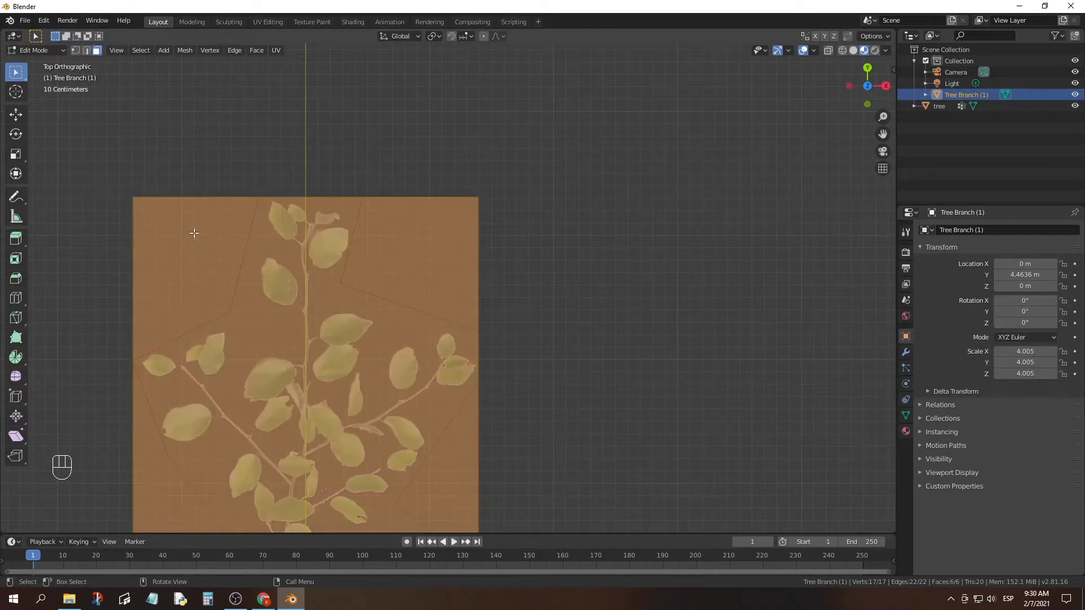
{"action": "left_click", "coordinate": [199, 232]}
{"action": "left_click", "coordinate": [400, 266], "text": "shift"}
{"action": "middle_click_drag", "start_coordinate": [403, 376], "coordinate": [426, 152], "text": "shift"}
{"action": "left_click", "coordinate": [181, 283], "text": "shift"}
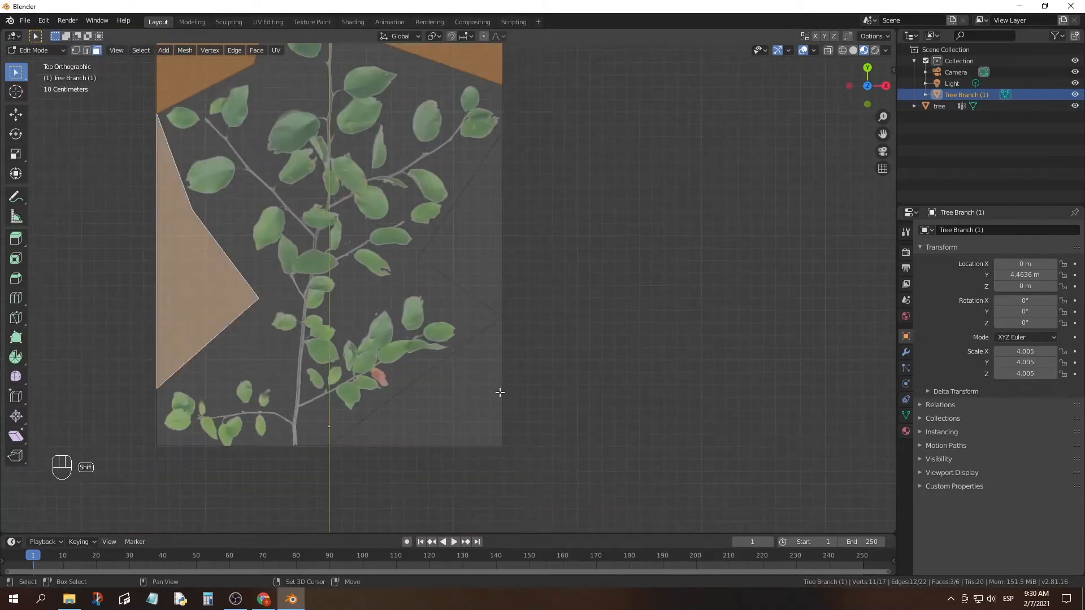
{"action": "left_click", "coordinate": [496, 392], "text": "shift"}
{"action": "left_click", "coordinate": [491, 283], "text": "shift"}
{"action": "key", "text": "x"}
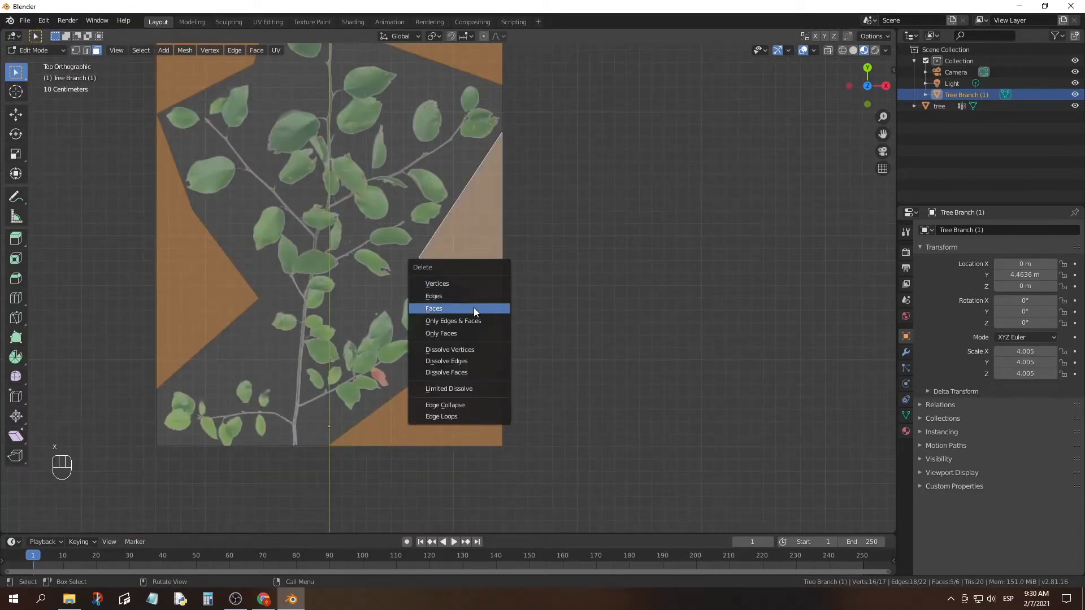
{"action": "left_click", "coordinate": [474, 309]}
Step: Turn on proportional editing and raise an inward-pointing outline vertex of the branch plane about 0.26 m in Z
{"action": "scroll", "coordinate": [491, 303], "scroll_direction": "down", "scroll_amount": 4}
{"action": "middle_click_drag", "start_coordinate": [492, 303], "coordinate": [373, 240]}
{"action": "scroll", "coordinate": [449, 283], "scroll_direction": "up", "scroll_amount": 4}
{"action": "middle_click_drag", "start_coordinate": [452, 283], "coordinate": [385, 252], "text": "shift"}
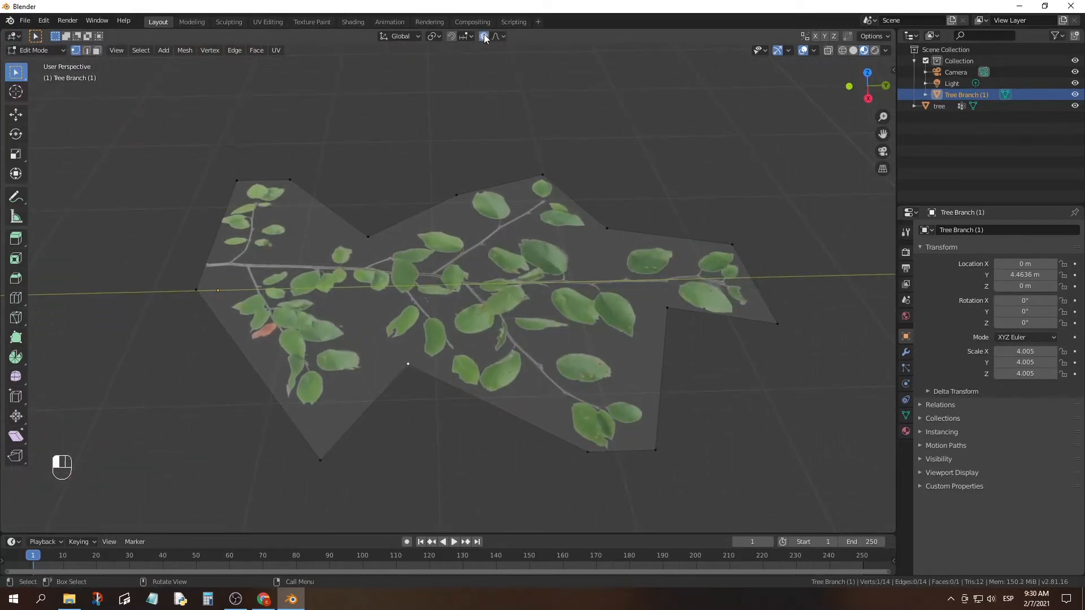
{"action": "middle_click_drag", "start_coordinate": [616, 440], "coordinate": [485, 347]}
{"action": "key", "text": "g"}
{"action": "left_click", "coordinate": [611, 325]}
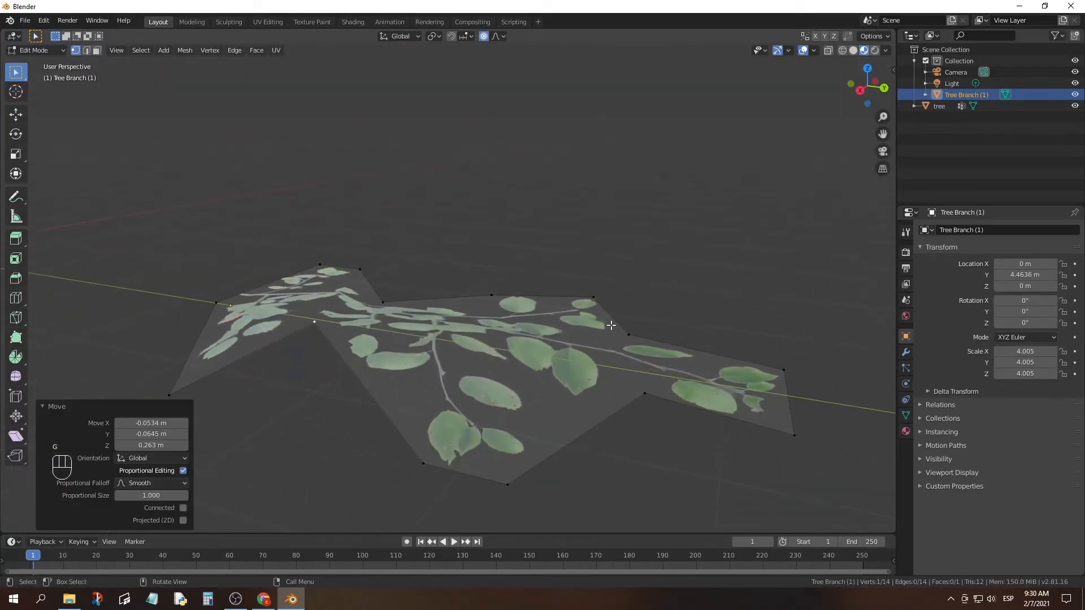
Step: Bend the branch plane by moving several vertices along its far edge and stem end with proportional editing
{"action": "key", "text": "g"}
{"action": "left_click", "coordinate": [488, 295]}
{"action": "key", "text": "g"}
{"action": "left_click", "coordinate": [440, 280]}
{"action": "key", "text": "g"}
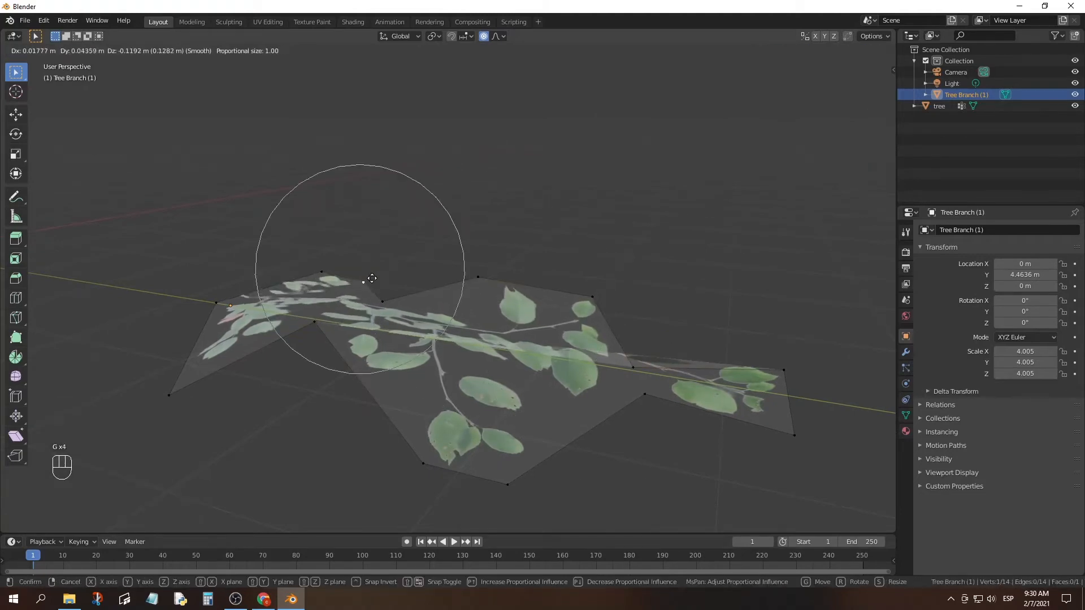
{"action": "left_click", "coordinate": [378, 288]}
{"action": "left_click", "coordinate": [216, 300]}
{"action": "key", "text": "g"}
{"action": "left_click", "coordinate": [213, 287]}
Step: Shift more outline vertices of the branch plane with proportional editing to give it uneven curvature, and return to Object Mode
{"action": "middle_click_drag", "start_coordinate": [409, 390], "coordinate": [396, 350]}
{"action": "middle_click_drag", "start_coordinate": [396, 350], "coordinate": [507, 452], "text": "shift"}
{"action": "left_click", "coordinate": [463, 456]}
{"action": "key", "text": "g"}
{"action": "scroll", "coordinate": [473, 428], "scroll_direction": "up", "scroll_amount": 6}
{"action": "left_click", "coordinate": [473, 429]}
{"action": "left_click", "coordinate": [582, 438]}
{"action": "key", "text": "g"}
{"action": "left_click", "coordinate": [577, 428]}
{"action": "key", "text": "g"}
{"action": "left_click", "coordinate": [561, 420]}
{"action": "key", "text": "Tab"}
Step: Add a particle system to the tree and set its type to Hair
{"action": "middle_click_drag", "start_coordinate": [688, 342], "coordinate": [266, 292]}
{"action": "left_click", "coordinate": [265, 291]}
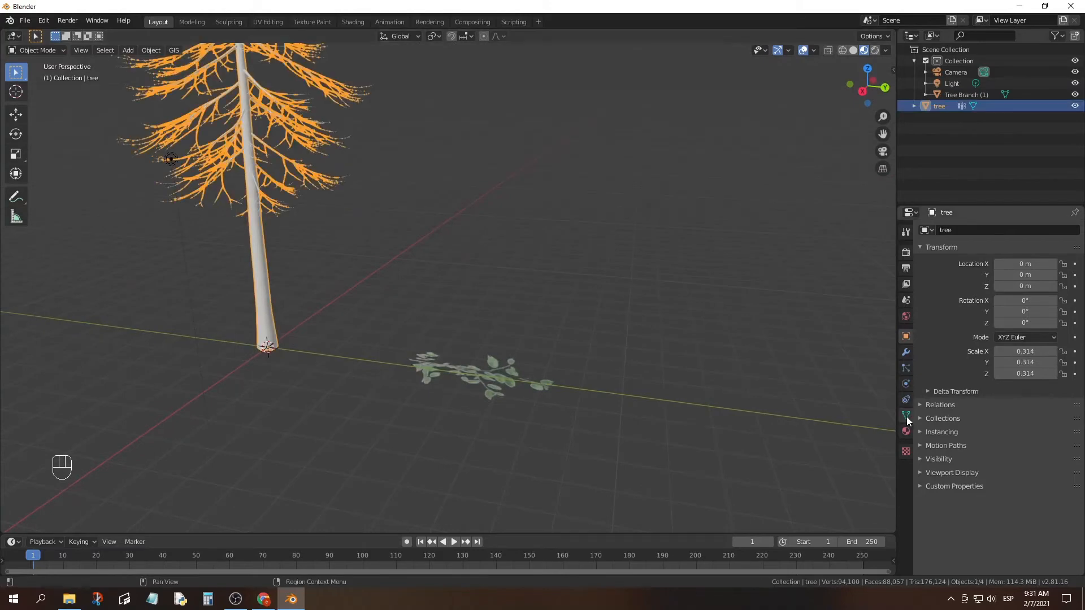
{"action": "left_click", "coordinate": [906, 368]}
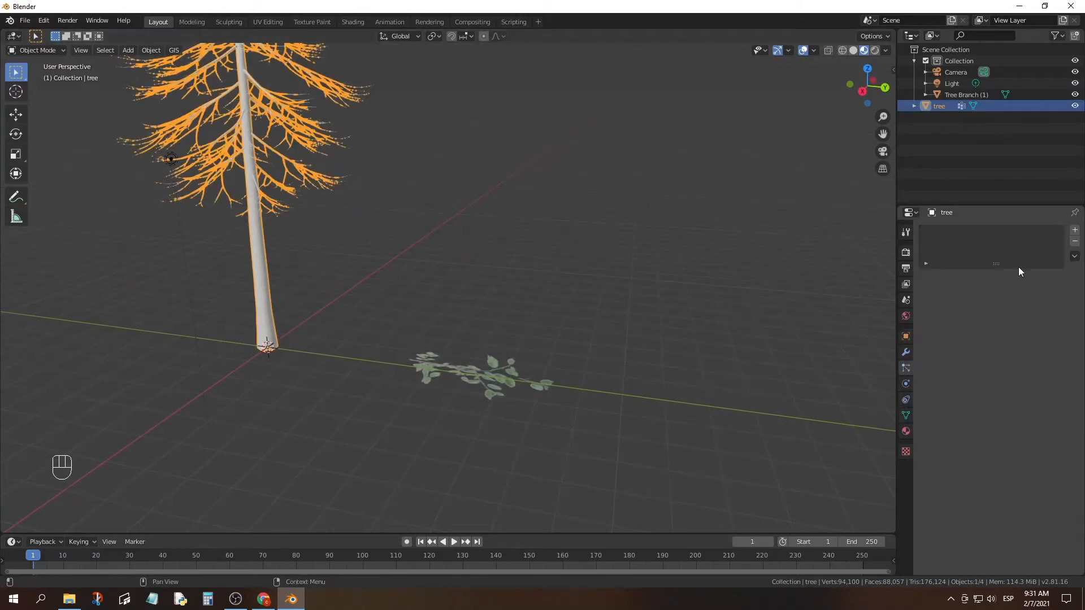
{"action": "left_click", "coordinate": [1075, 230]}
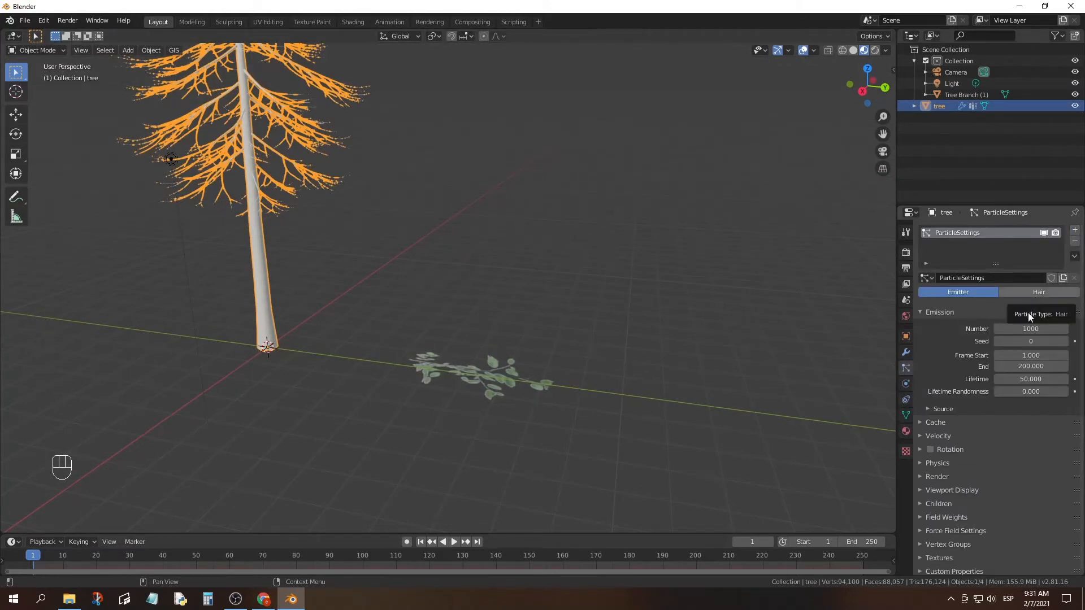
{"action": "left_click", "coordinate": [1032, 292]}
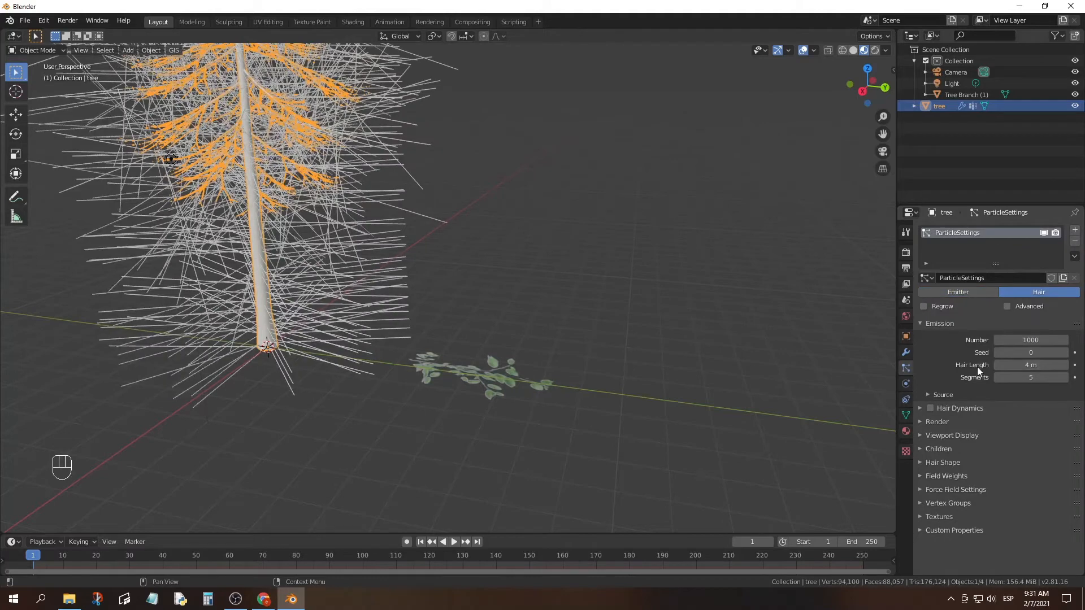
Step: Enable the advanced hair options and particle rotation, with rotation Randomize set to 0.530
{"action": "left_click", "coordinate": [1007, 306]}
{"action": "left_click", "coordinate": [951, 434]}
{"action": "left_click", "coordinate": [930, 435]}
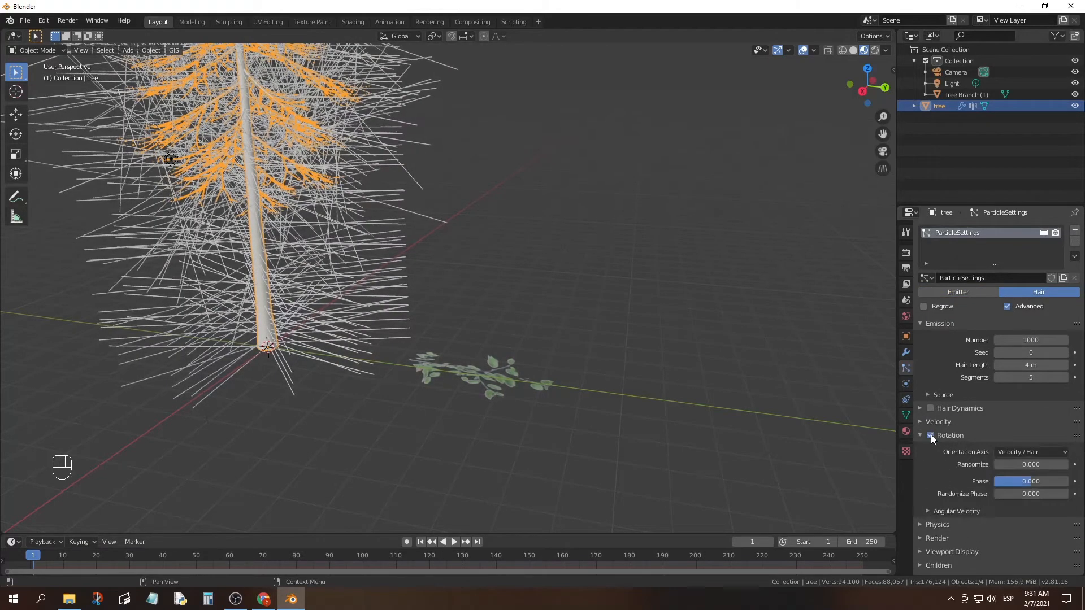
{"action": "mouse_move", "coordinate": [1019, 464]}
{"action": "left_mouse_down"}
{"action": "mouse_move", "coordinate": [1042, 463]}
{"action": "mouse_move", "coordinate": [1033, 464]}
{"action": "left_mouse_up"}
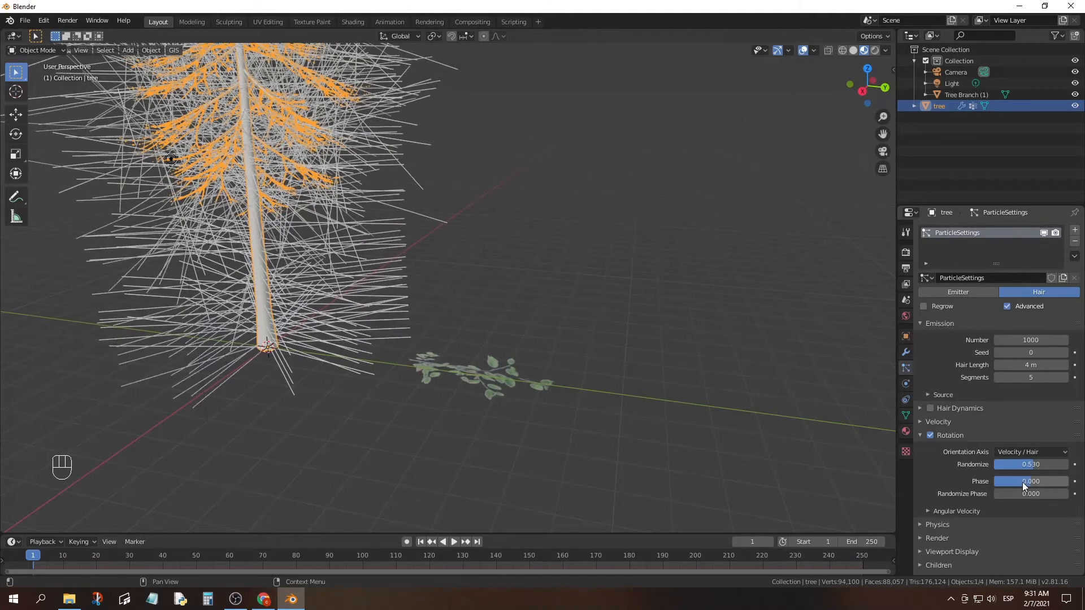
Step: Render the tree's hair particles as Object, using Tree Branch (1) as the instance object
{"action": "scroll", "coordinate": [964, 447], "scroll_direction": "down", "scroll_amount": 3}
{"action": "left_click", "coordinate": [951, 448]}
{"action": "scroll", "coordinate": [988, 434], "scroll_direction": "down", "scroll_amount": 6}
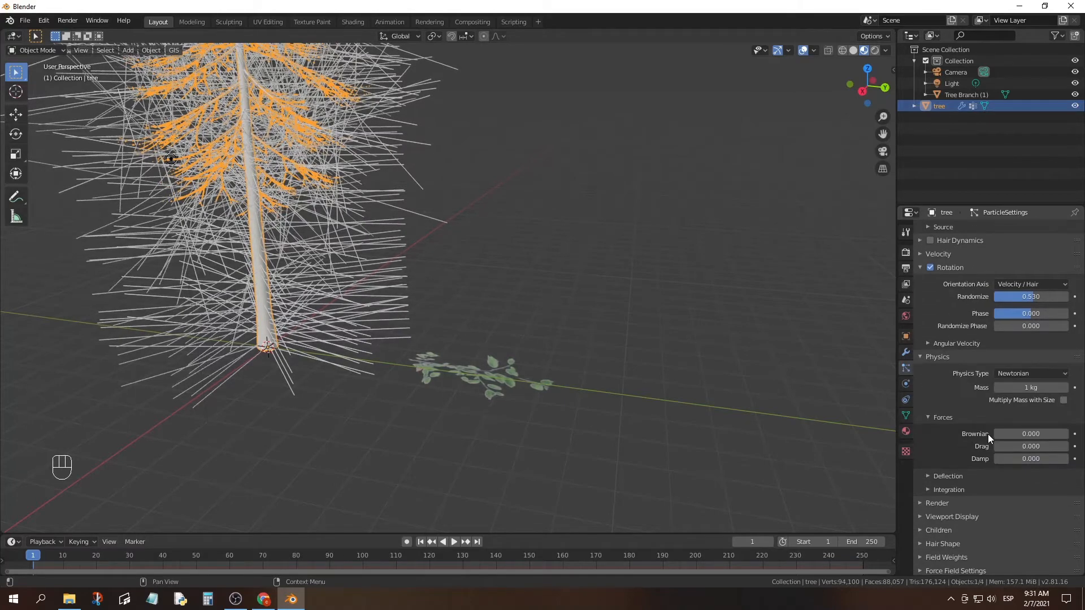
{"action": "left_click", "coordinate": [942, 460]}
{"action": "scroll", "coordinate": [942, 459], "scroll_direction": "down", "scroll_amount": 4}
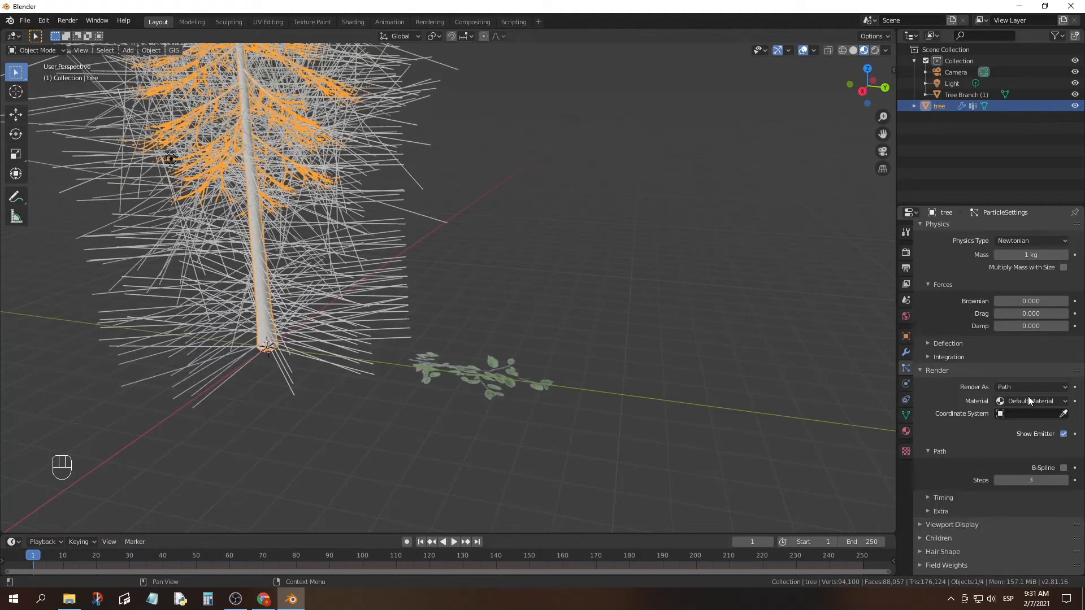
{"action": "left_click", "coordinate": [1026, 388]}
{"action": "left_click", "coordinate": [1012, 425]}
{"action": "left_click", "coordinate": [1062, 470]}
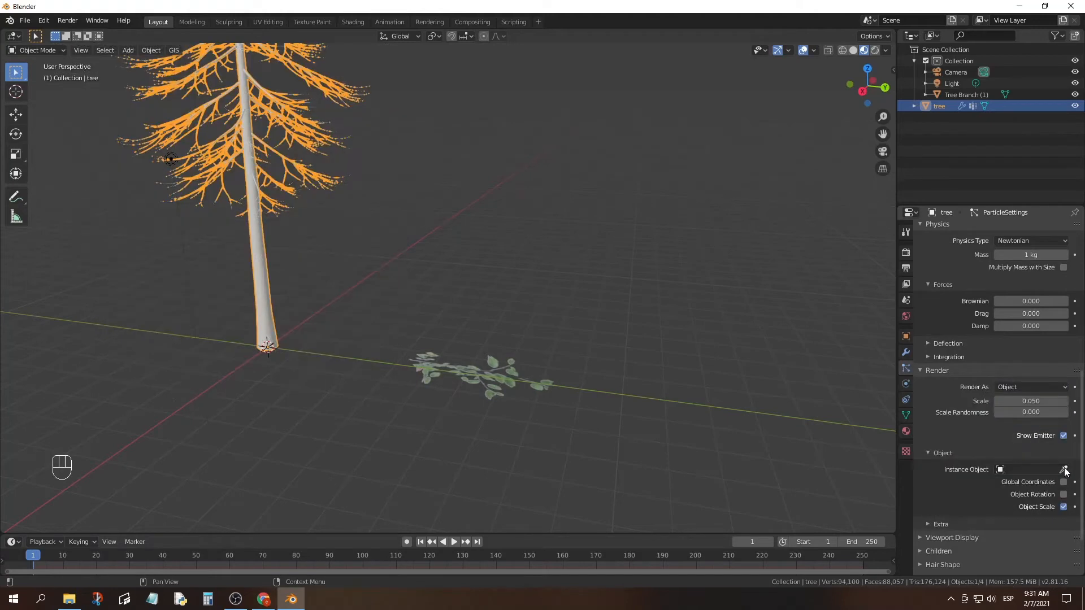
{"action": "left_click", "coordinate": [491, 378]}
{"action": "middle_click_drag", "start_coordinate": [435, 313], "coordinate": [520, 377], "text": "shift"}
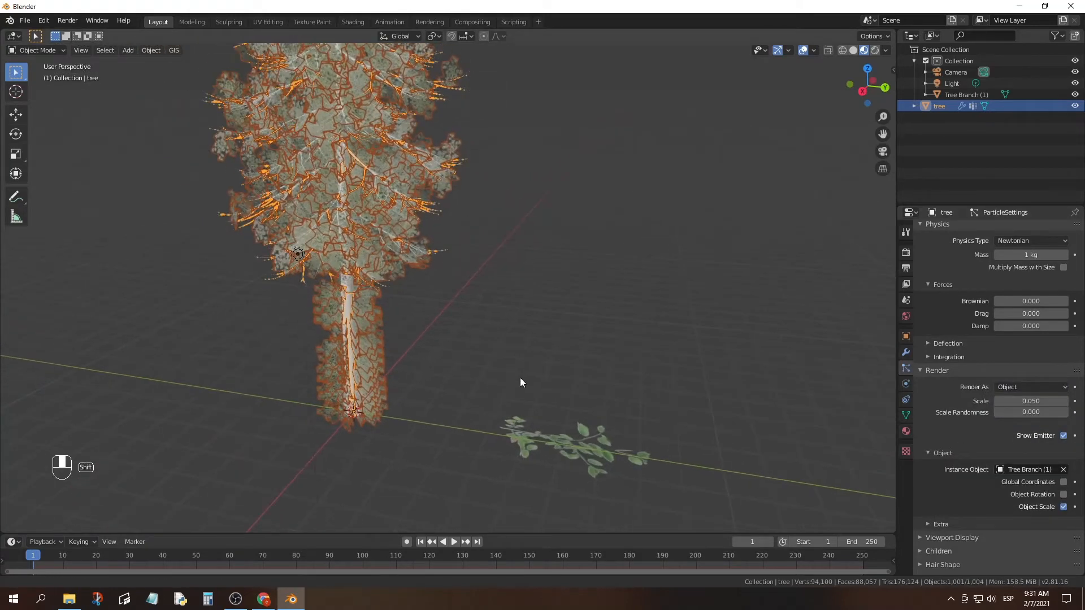
Step: Limit the particle density to the tree's vertex group named Group
{"action": "scroll", "coordinate": [952, 472], "scroll_direction": "down", "scroll_amount": 2}
{"action": "scroll", "coordinate": [944, 531], "scroll_direction": "down", "scroll_amount": 1}
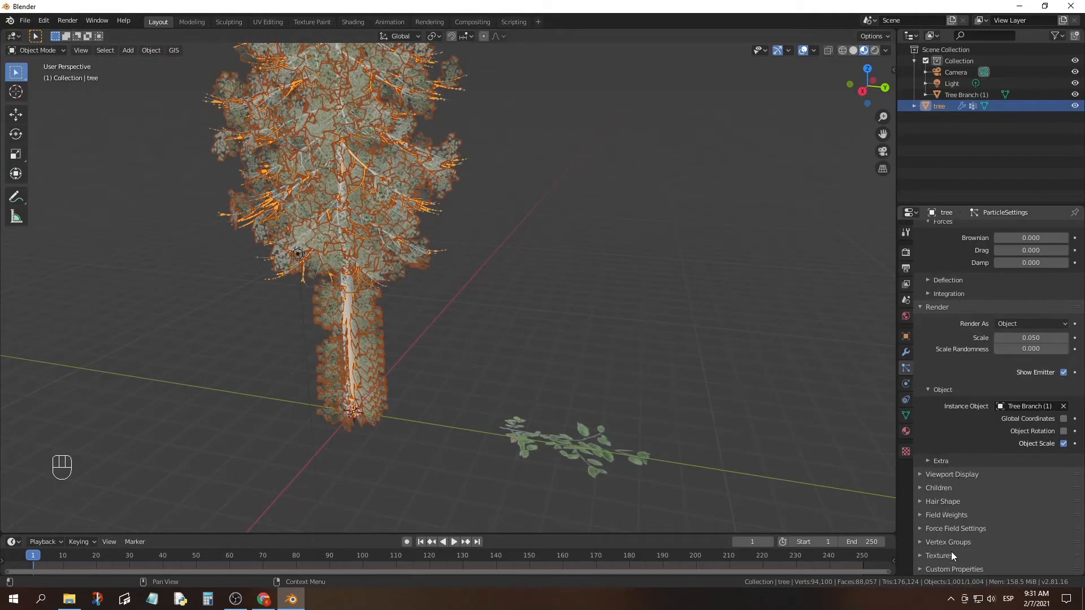
{"action": "left_click", "coordinate": [951, 544]}
{"action": "left_click", "coordinate": [1010, 558]}
{"action": "left_click", "coordinate": [966, 444]}
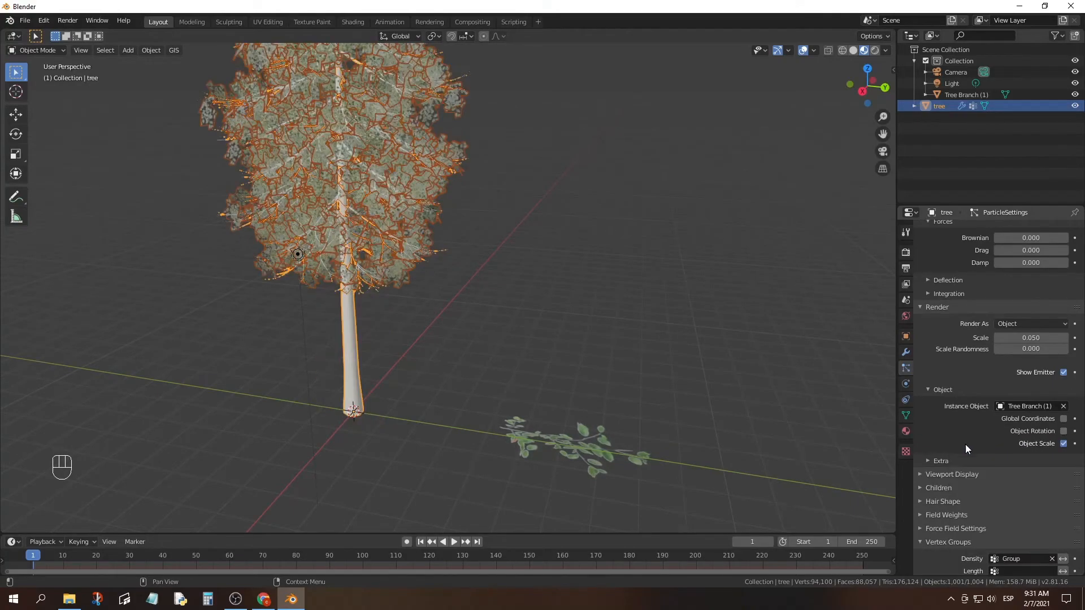
Step: Inspect the foliage on the tree, and set the particles' scale randomness to 0.604
{"action": "middle_click_drag", "start_coordinate": [729, 356], "coordinate": [655, 340]}
{"action": "left_click", "coordinate": [655, 339]}
{"action": "scroll", "coordinate": [556, 421], "scroll_direction": "up", "scroll_amount": 2}
{"action": "middle_click_drag", "start_coordinate": [557, 283], "coordinate": [433, 235], "text": "shift"}
{"action": "scroll", "coordinate": [511, 398], "scroll_direction": "down", "scroll_amount": 3}
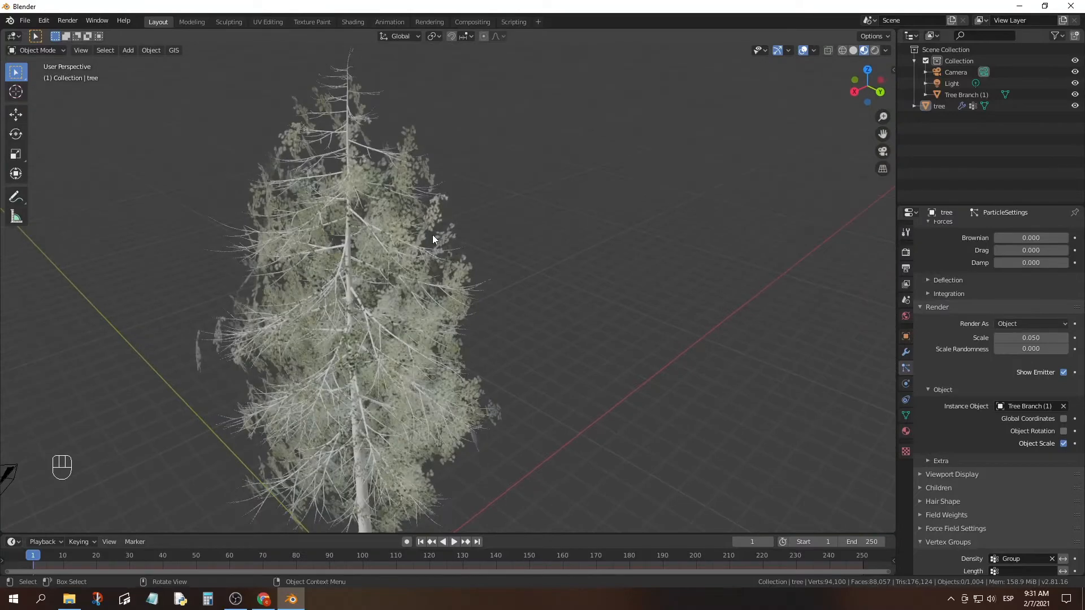
{"action": "left_click", "coordinate": [432, 235]}
{"action": "left_click_drag", "start_coordinate": [1029, 349], "coordinate": [1070, 350]}
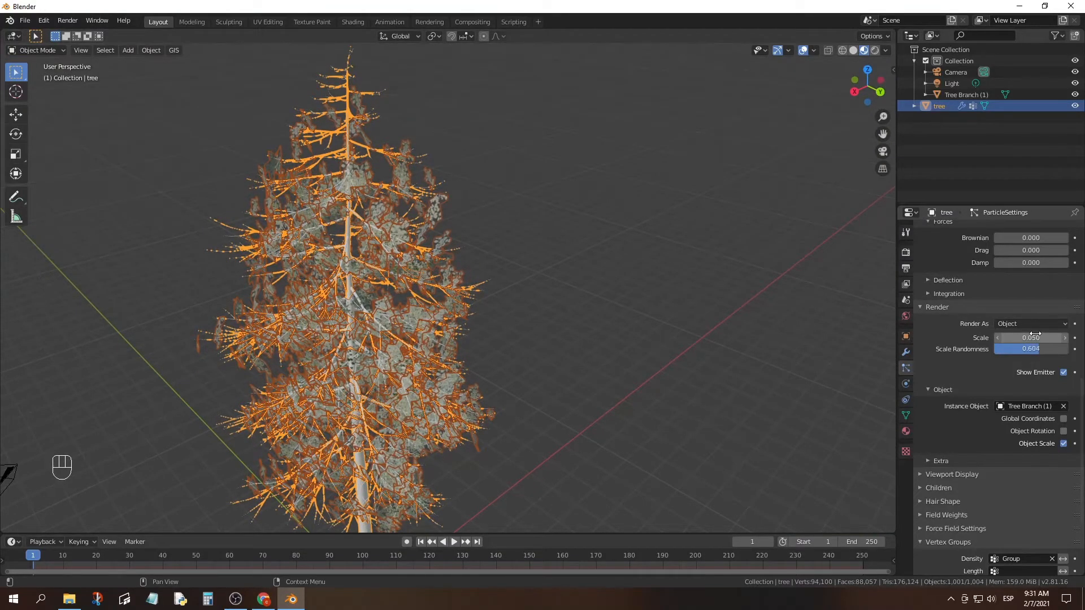
Step: Set the render engine to Cycles and switch the viewport to rendered shading
{"action": "left_click", "coordinate": [642, 315]}
{"action": "middle_click_drag", "start_coordinate": [642, 315], "coordinate": [625, 336]}
{"action": "scroll", "coordinate": [625, 335], "scroll_direction": "up", "scroll_amount": 3}
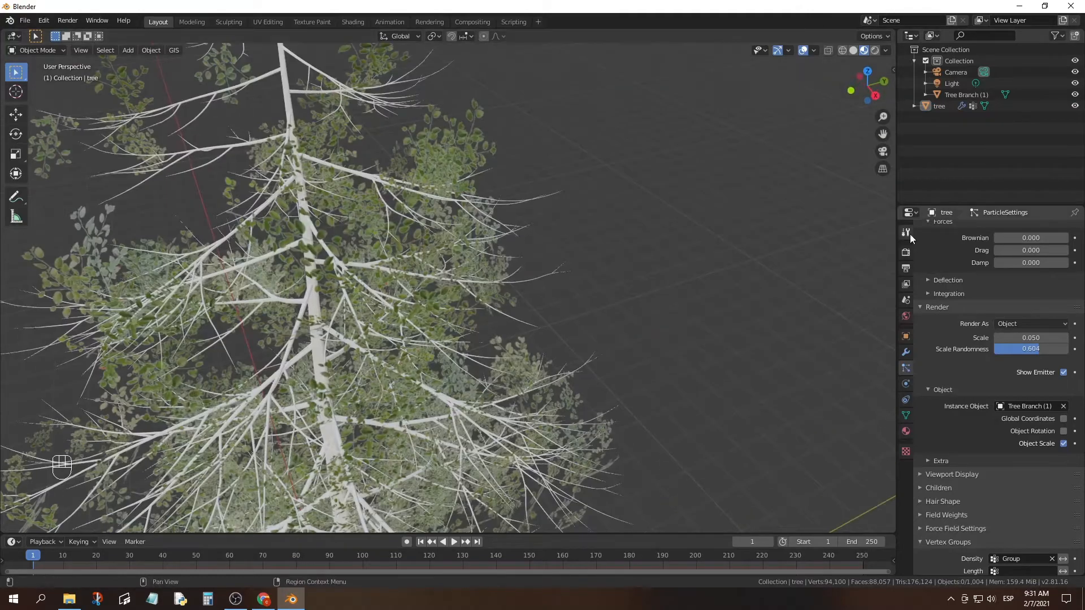
{"action": "left_click", "coordinate": [906, 252]}
{"action": "left_click", "coordinate": [1014, 232]}
{"action": "left_click", "coordinate": [1013, 254]}
{"action": "left_click", "coordinate": [875, 50]}
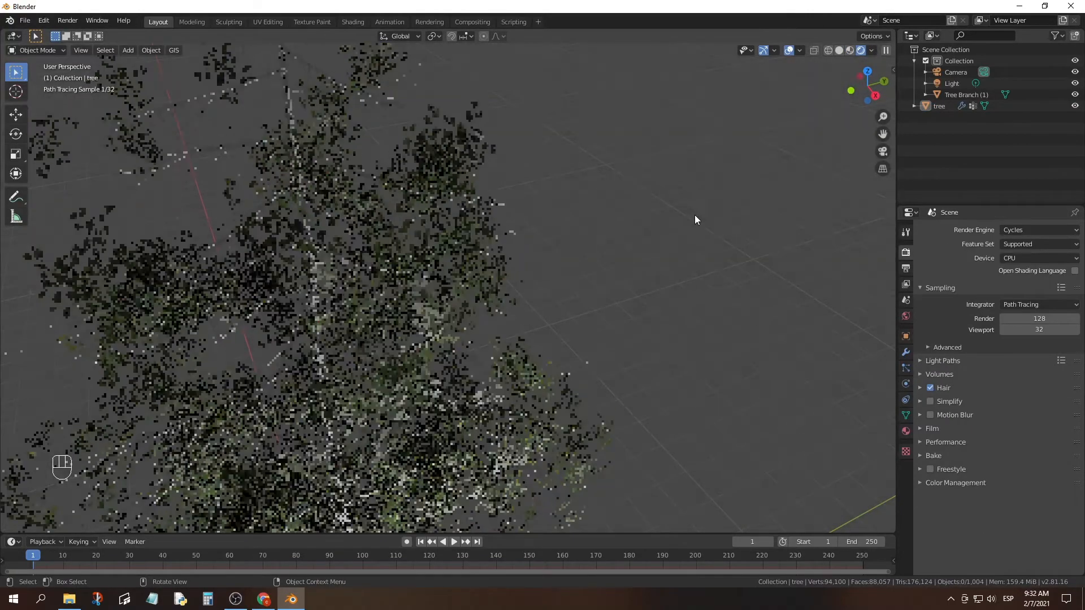
Step: View the whole rendered tree and make the film background transparent in the render settings
{"action": "scroll", "coordinate": [637, 293], "scroll_direction": "down", "scroll_amount": 3}
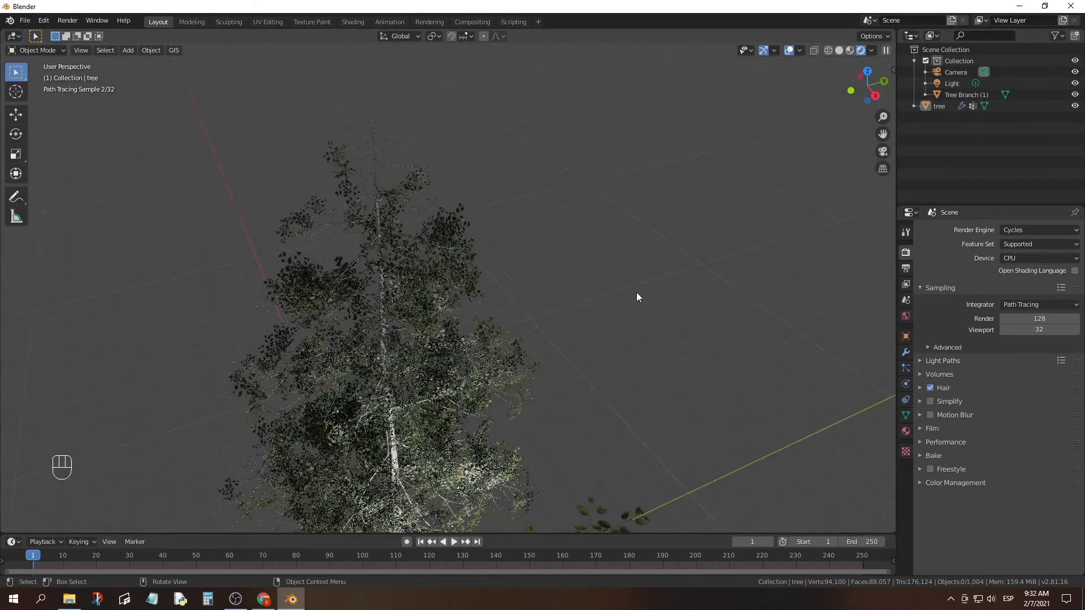
{"action": "scroll", "coordinate": [637, 293], "scroll_direction": "down", "scroll_amount": 2}
{"action": "middle_click_drag", "start_coordinate": [618, 291], "coordinate": [572, 200]}
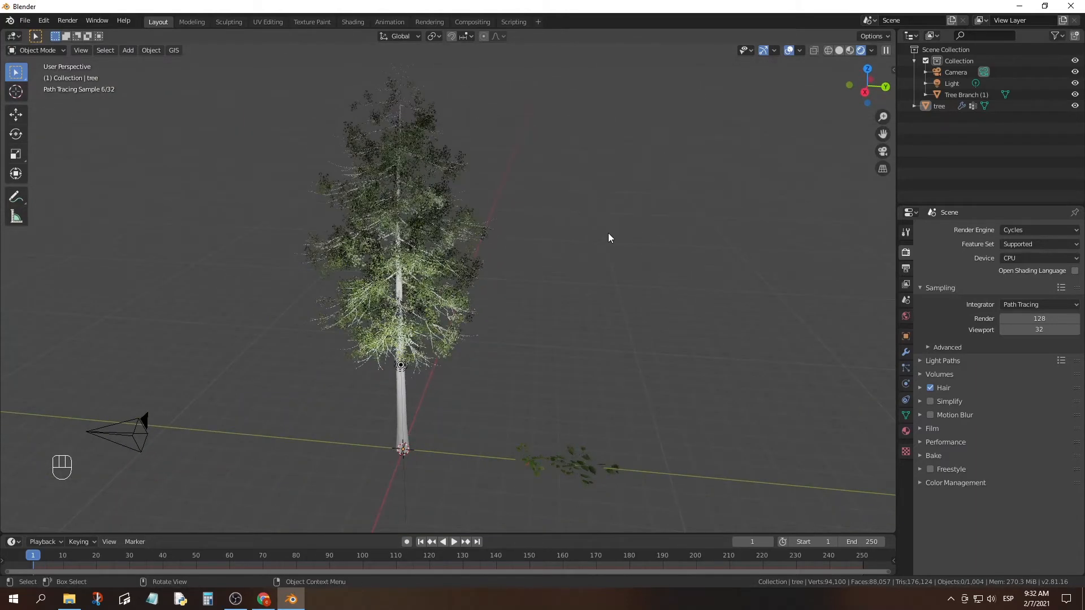
{"action": "middle_click_drag", "start_coordinate": [608, 233], "coordinate": [535, 216]}
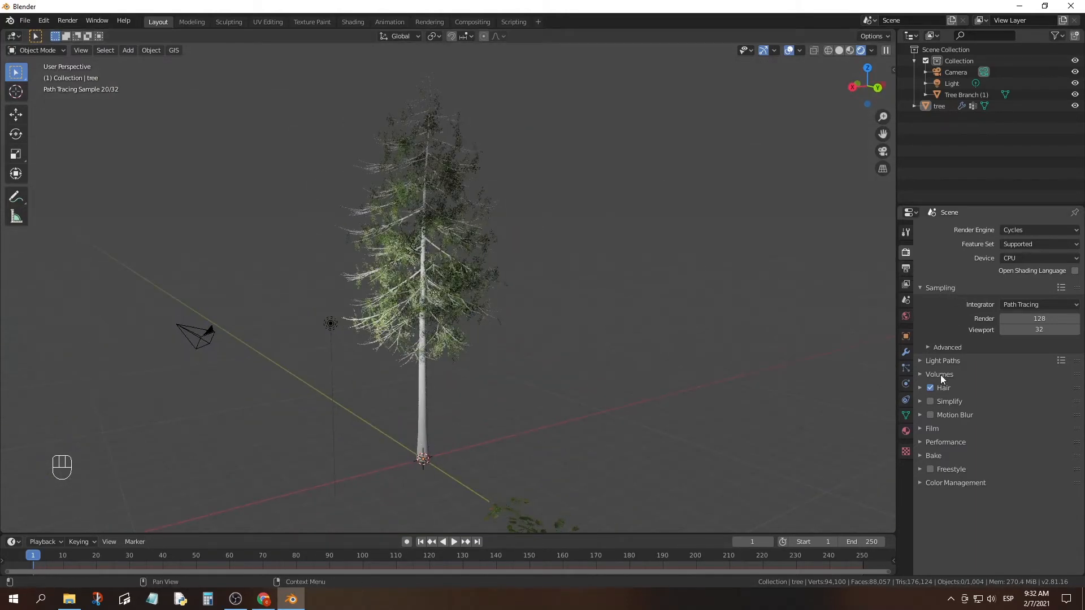
{"action": "left_click", "coordinate": [932, 429]}
{"action": "left_click", "coordinate": [938, 508]}
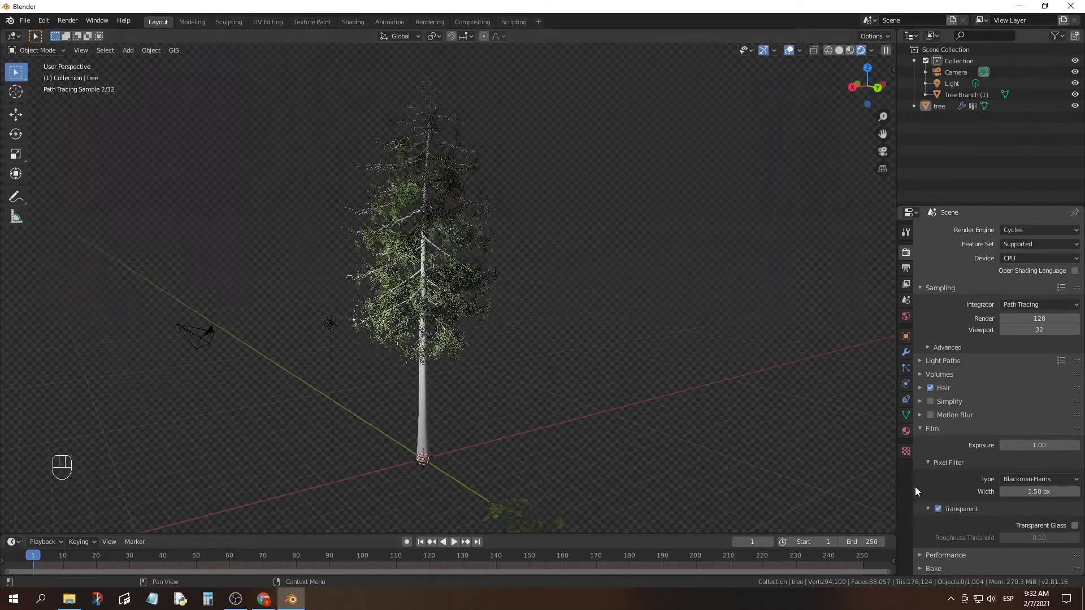
{"action": "mouse_move", "coordinate": [599, 252]}
{"action": "middle_mouse_down"}
{"action": "mouse_move", "coordinate": [533, 214]}
{"action": "mouse_move", "coordinate": [637, 253]}
{"action": "middle_mouse_up"}
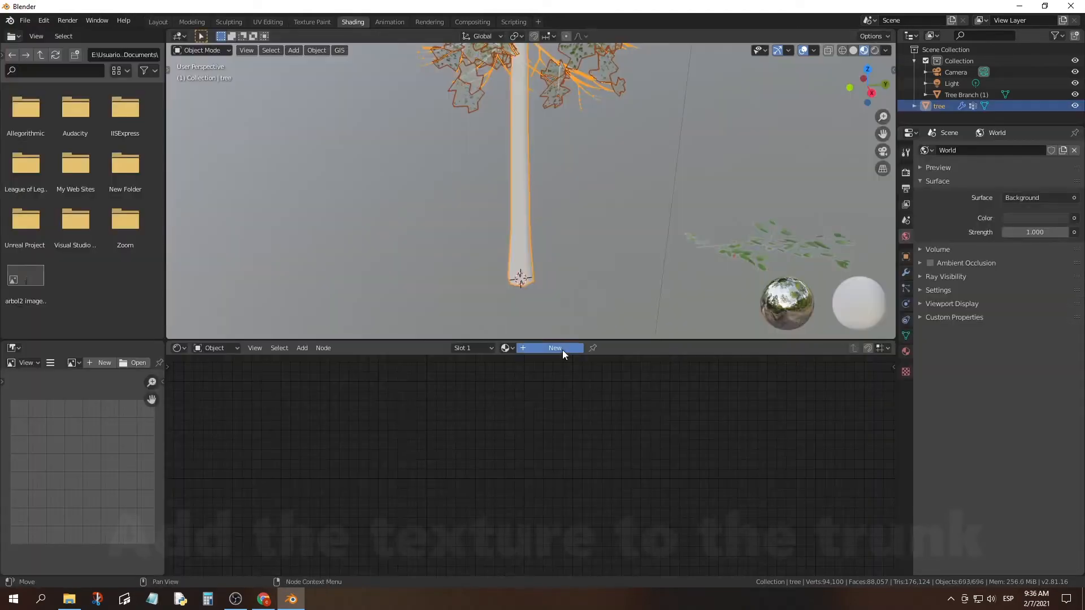
Step: Create a new material for the tree and load the Maple_Bark_2 texture maps with Node Wrangler's Principled Texture Setup
{"action": "key", "text": "Home"}
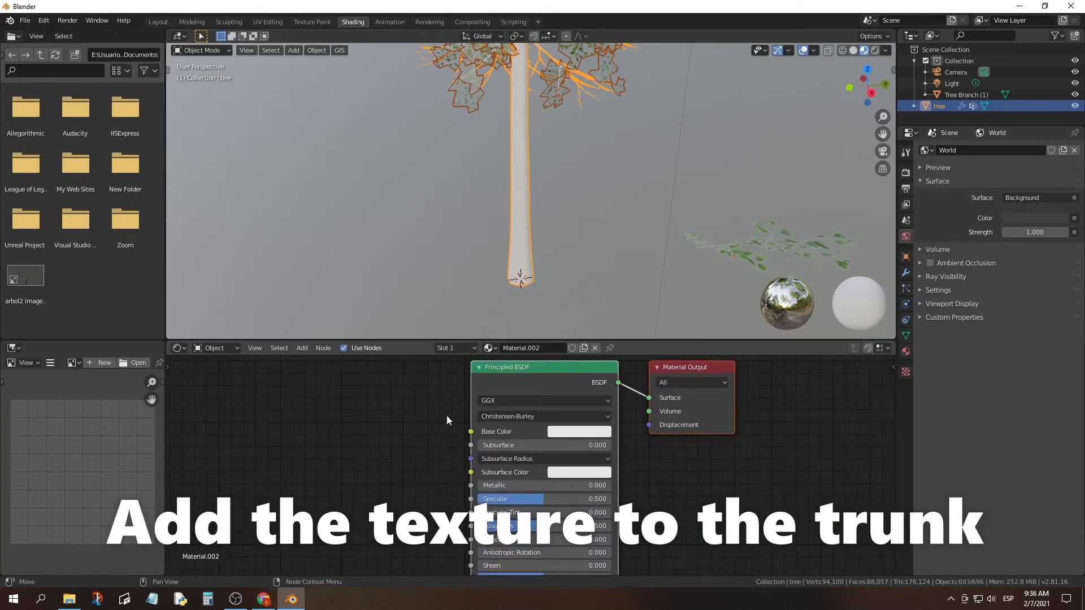
{"action": "key", "text": "ctrl+shift+t"}
{"action": "left_click_drag", "start_coordinate": [465, 300], "coordinate": [514, 191]}
{"action": "left_click", "coordinate": [704, 477]}
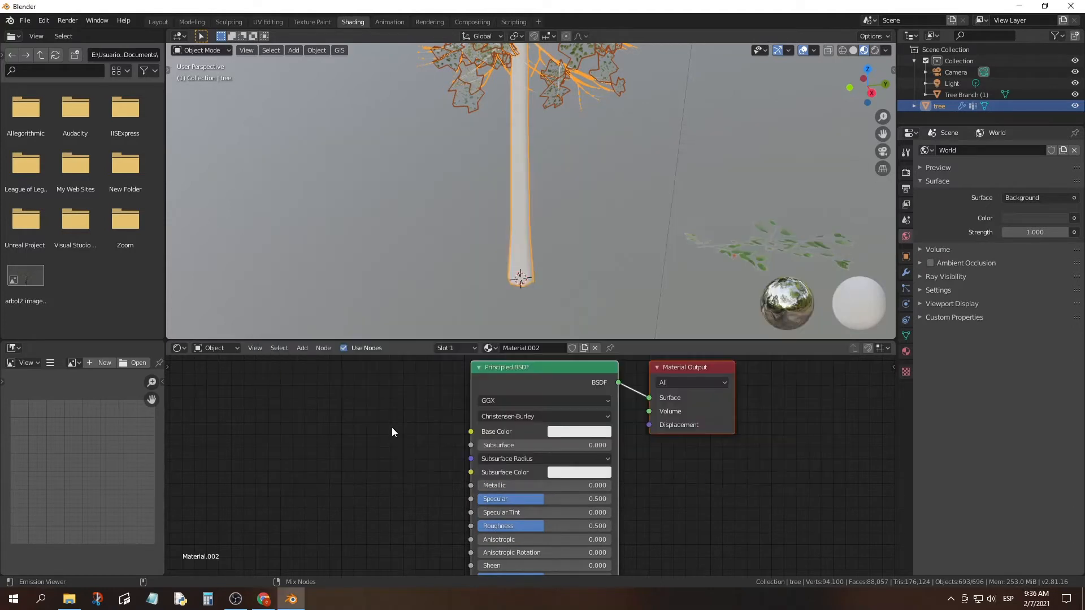
{"action": "scroll", "coordinate": [353, 459], "scroll_direction": "up", "scroll_amount": 3}
{"action": "scroll", "coordinate": [190, 412], "scroll_direction": "up", "scroll_amount": 2}
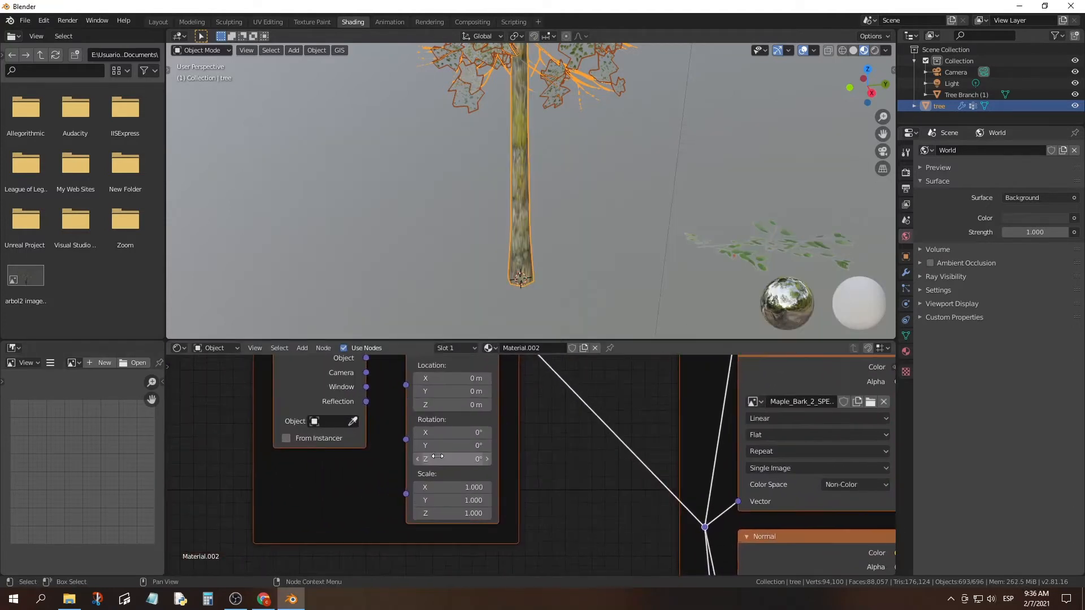
Step: Set the X scale of the bark texture's Mapping node to 2.600
{"action": "scroll", "coordinate": [524, 172], "scroll_direction": "up", "scroll_amount": 5}
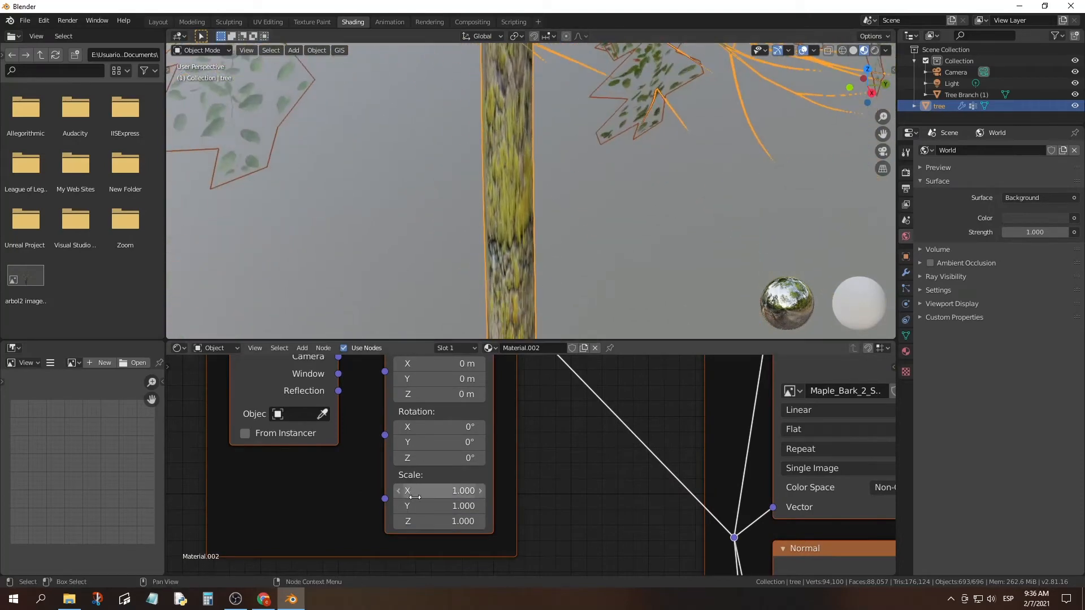
{"action": "left_click_drag", "start_coordinate": [432, 490], "coordinate": [498, 490]}
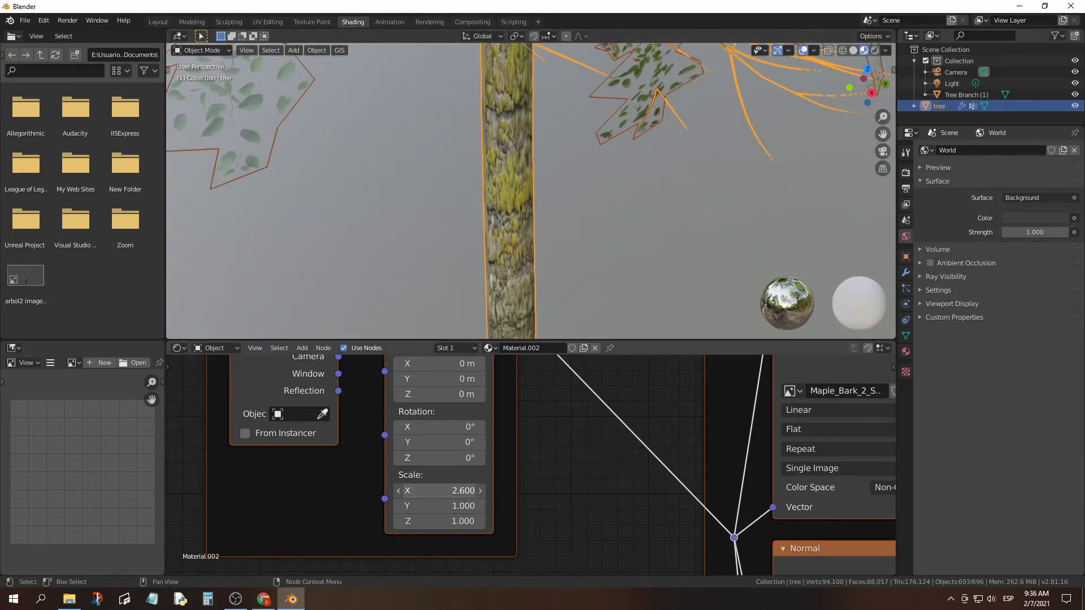
{"action": "scroll", "coordinate": [574, 244], "scroll_direction": "down", "scroll_amount": 2}
{"action": "middle_click_drag", "start_coordinate": [574, 244], "coordinate": [592, 206]}
{"action": "right_click", "coordinate": [589, 205]}
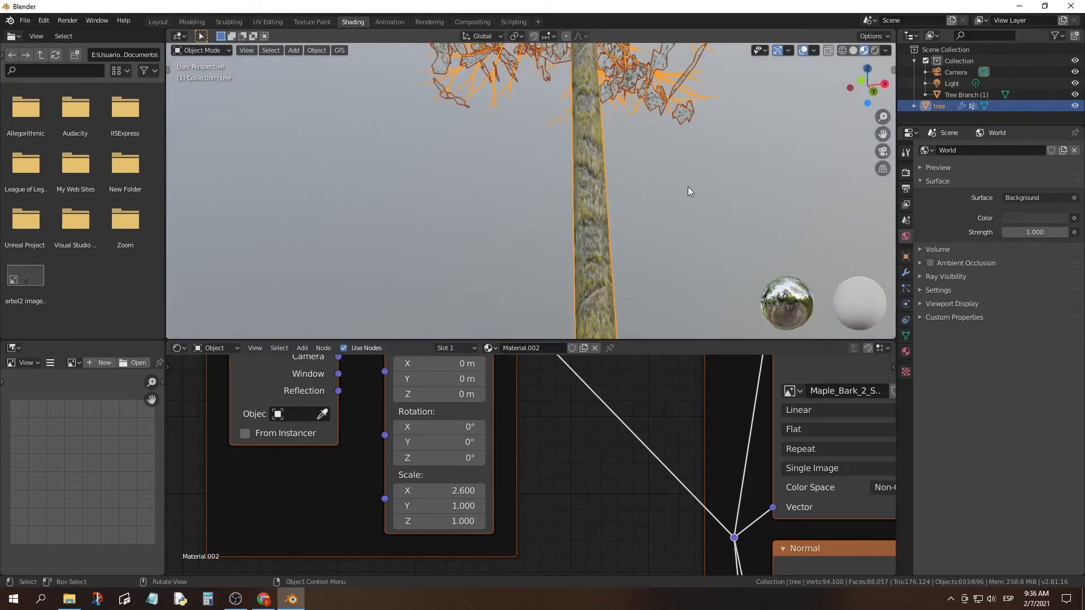
Step: Examine the bark texture on the trunk and branches up close, and the whole tree from a distance
{"action": "middle_click_drag", "start_coordinate": [687, 188], "coordinate": [534, 252]}
{"action": "scroll", "coordinate": [611, 165], "scroll_direction": "up", "scroll_amount": 2}
{"action": "left_click", "coordinate": [537, 263]}
{"action": "scroll", "coordinate": [524, 159], "scroll_direction": "down", "scroll_amount": 6}
{"action": "scroll", "coordinate": [526, 157], "scroll_direction": "down", "scroll_amount": 3}
{"action": "scroll", "coordinate": [534, 249], "scroll_direction": "up", "scroll_amount": 5}
{"action": "middle_click_drag", "start_coordinate": [529, 157], "coordinate": [563, 213], "text": "shift"}
{"action": "scroll", "coordinate": [559, 200], "scroll_direction": "up", "scroll_amount": 4}
{"action": "scroll", "coordinate": [557, 189], "scroll_direction": "up", "scroll_amount": 3}
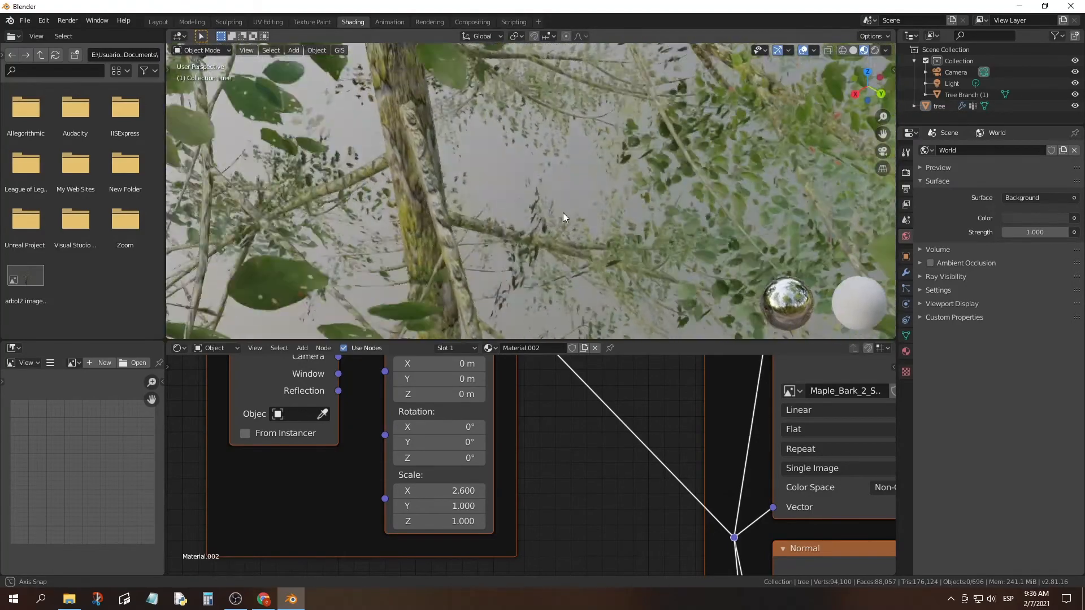
{"action": "scroll", "coordinate": [561, 205], "scroll_direction": "down", "scroll_amount": 8}
{"action": "scroll", "coordinate": [561, 203], "scroll_direction": "down", "scroll_amount": 5}
{"action": "scroll", "coordinate": [559, 184], "scroll_direction": "down", "scroll_amount": 2}
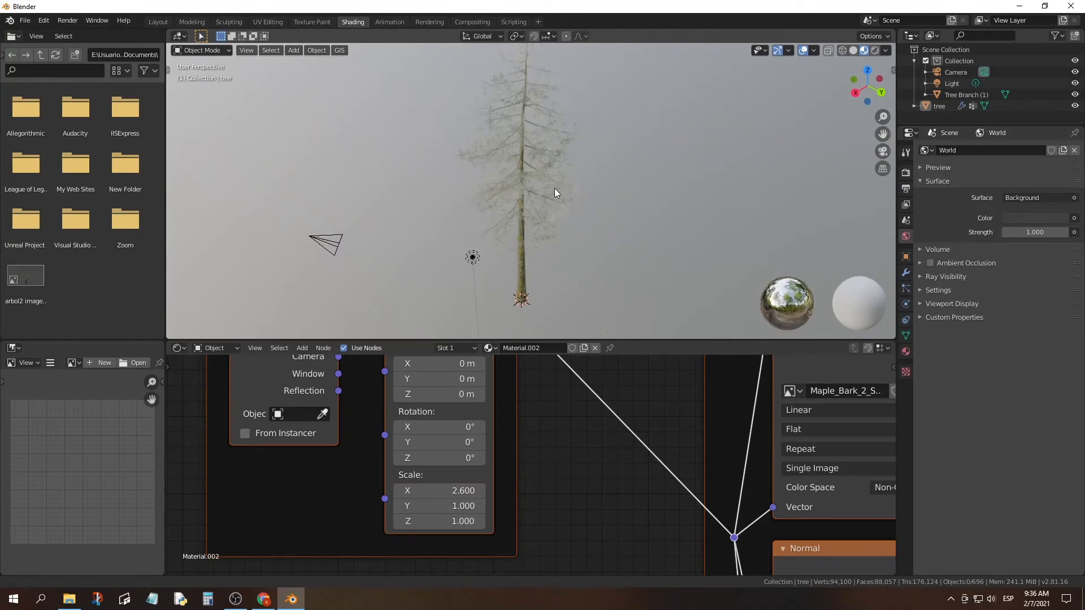
{"action": "middle_click_drag", "start_coordinate": [545, 199], "coordinate": [565, 209]}
{"action": "scroll", "coordinate": [663, 501], "scroll_direction": "down", "scroll_amount": 2}
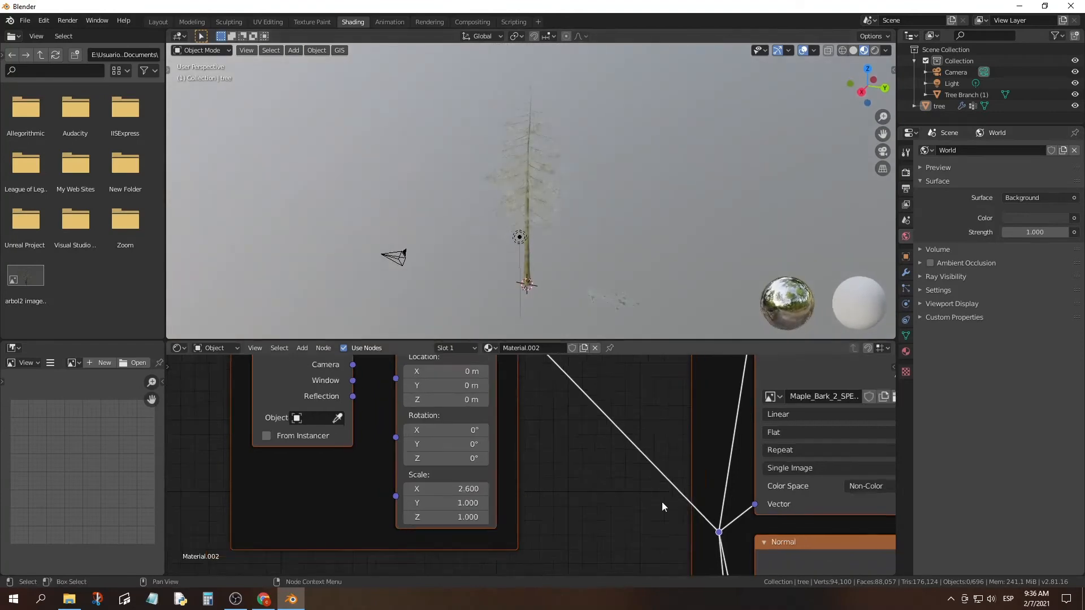
Step: Switch the viewport to rendered shading and view the textured tree closer up
{"action": "left_click", "coordinate": [875, 50]}
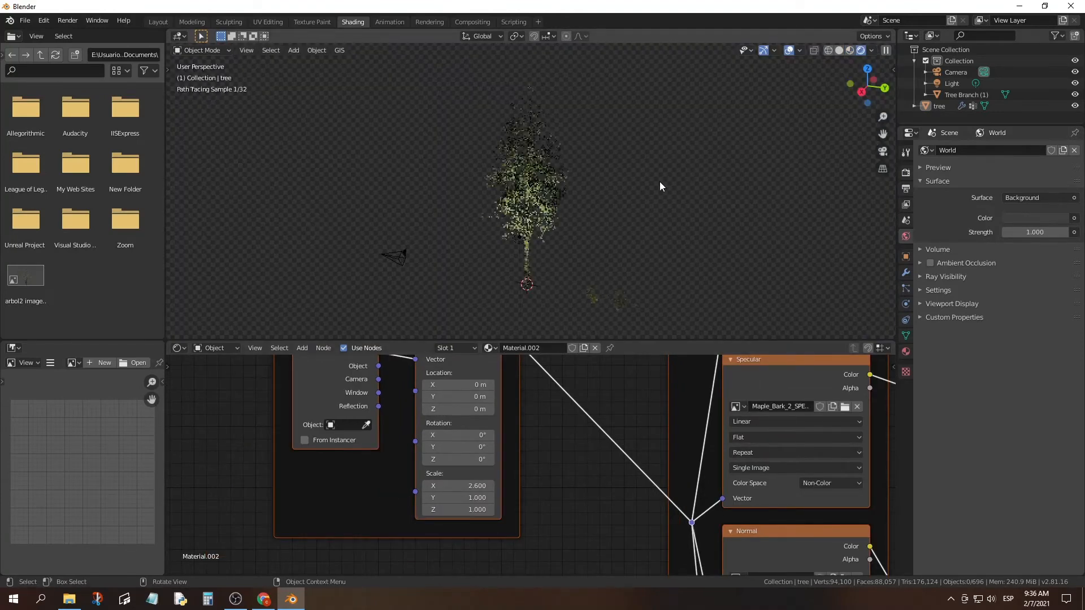
{"action": "scroll", "coordinate": [658, 180], "scroll_direction": "up", "scroll_amount": 3}
{"action": "middle_click_drag", "start_coordinate": [656, 177], "coordinate": [629, 158]}
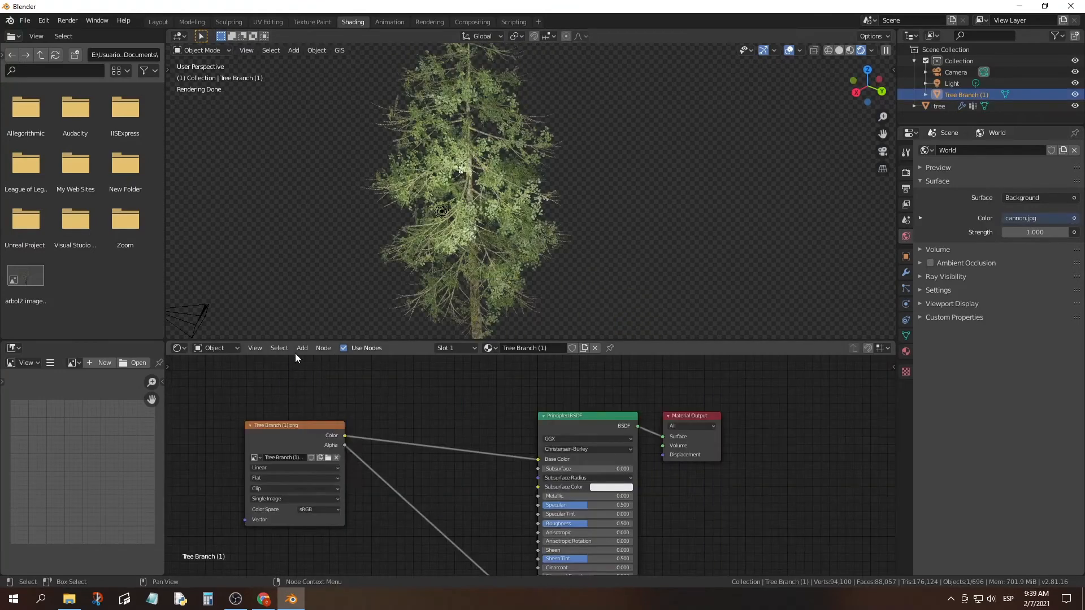
Step: Add a Translucent BSDF to the Tree Branch (1) material, feeding it the image color and linking its output to the Material Output's Volume
{"action": "left_click", "coordinate": [302, 347]}
{"action": "left_click", "coordinate": [311, 363]}
{"action": "type", "text": "TRA"}
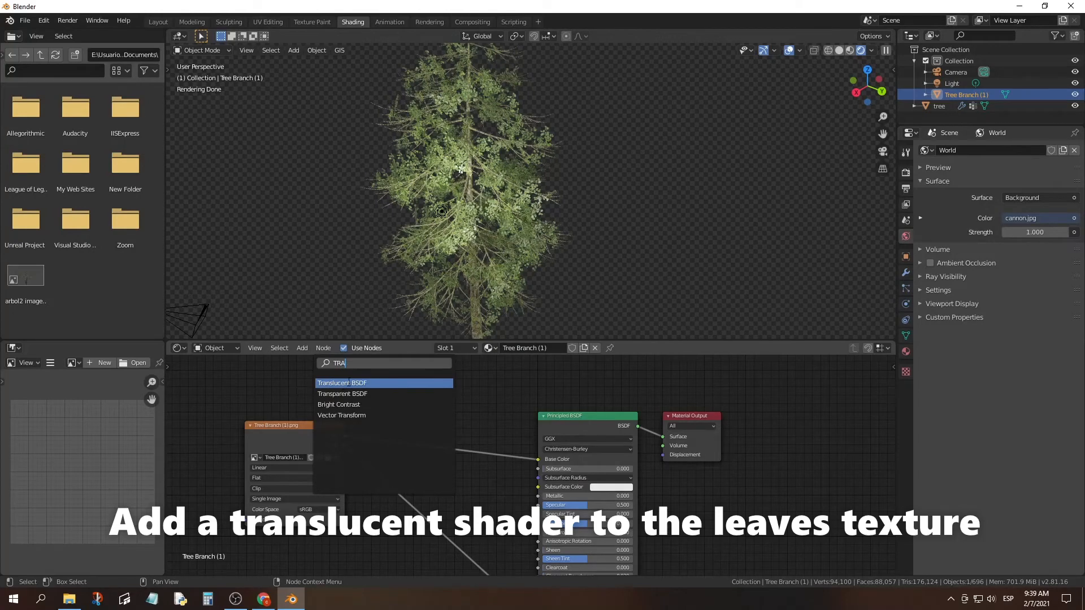
{"action": "left_click", "coordinate": [348, 383]}
{"action": "left_click", "coordinate": [463, 486]}
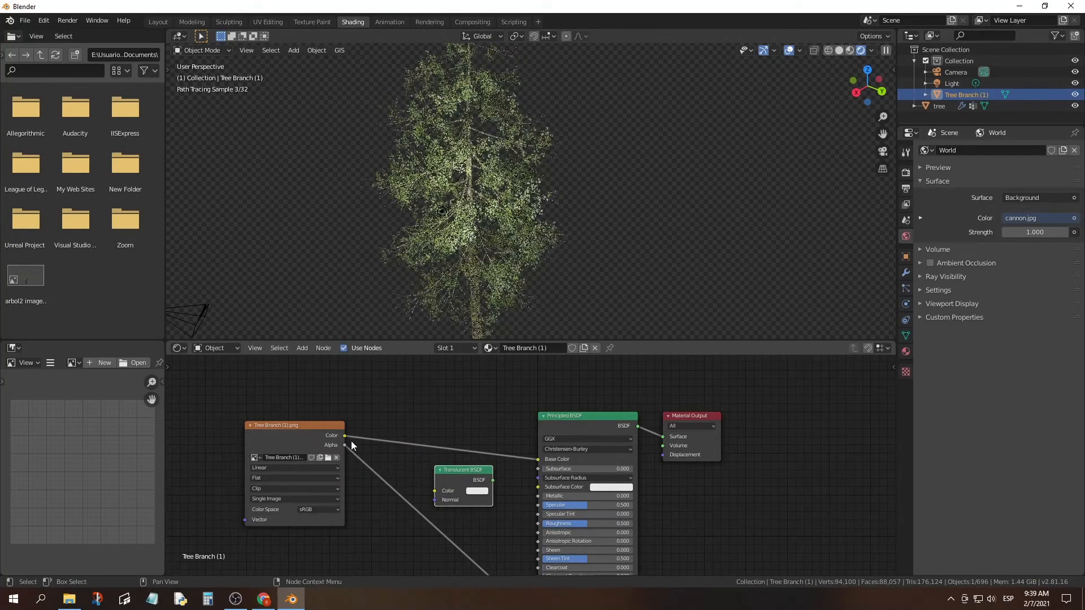
{"action": "left_click_drag", "start_coordinate": [345, 436], "coordinate": [662, 446]}
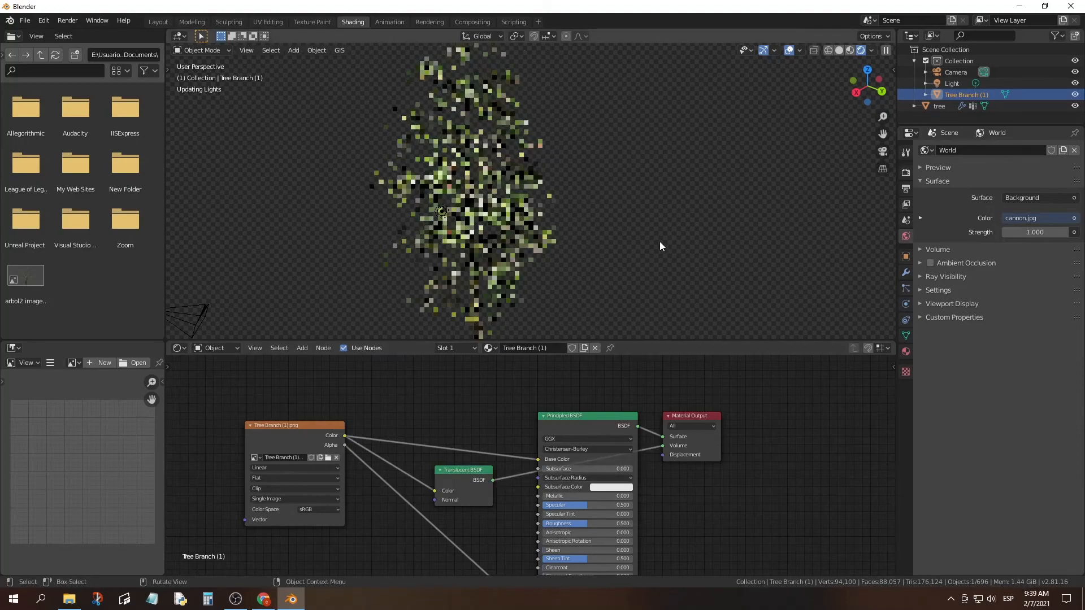
{"action": "middle_click_drag", "start_coordinate": [612, 263], "coordinate": [641, 277]}
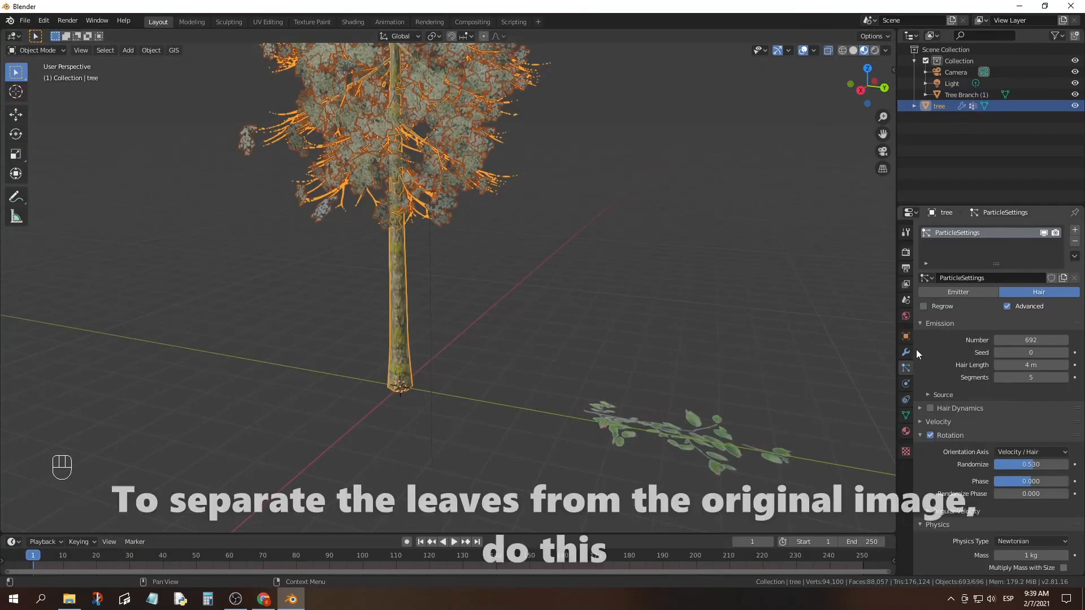
Step: Convert the tree's particle system modifier into separate leaf-branch objects
{"action": "left_click", "coordinate": [905, 353]}
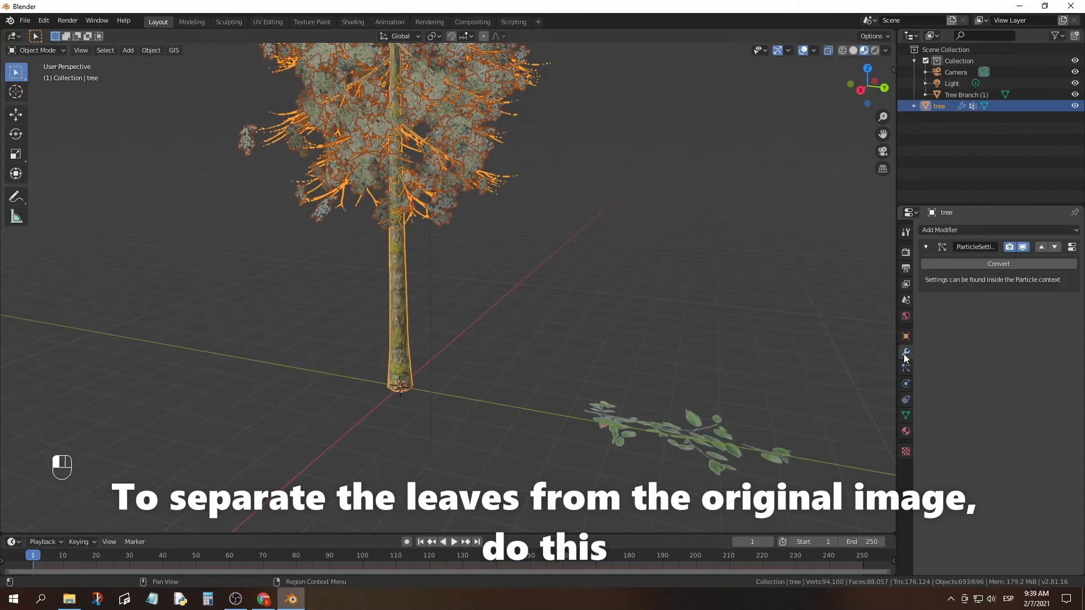
{"action": "left_click", "coordinate": [966, 263]}
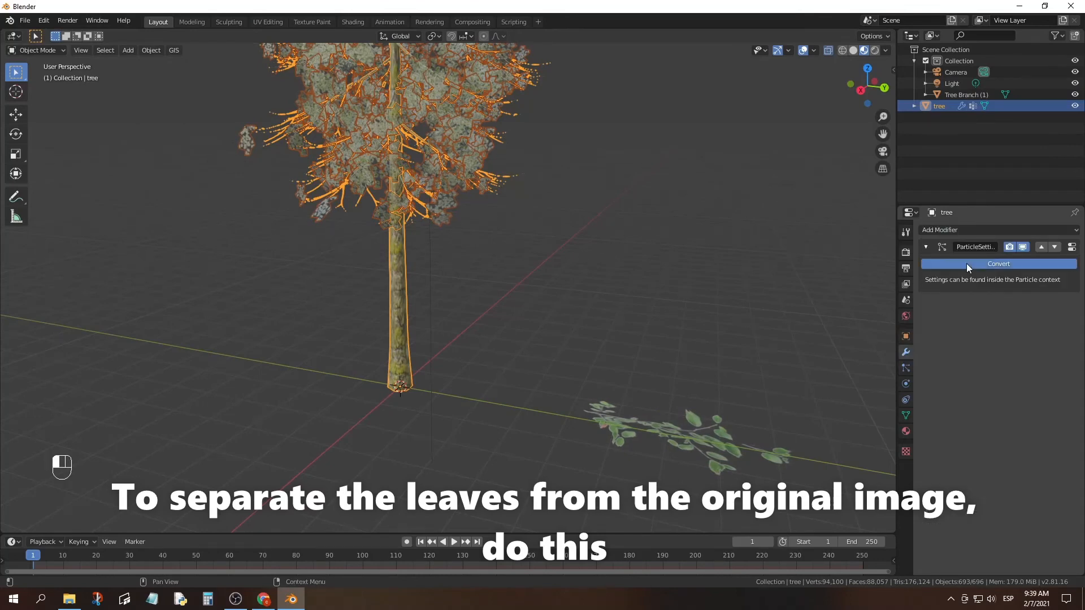
{"action": "left_click", "coordinate": [623, 199]}
{"action": "left_click", "coordinate": [473, 158]}
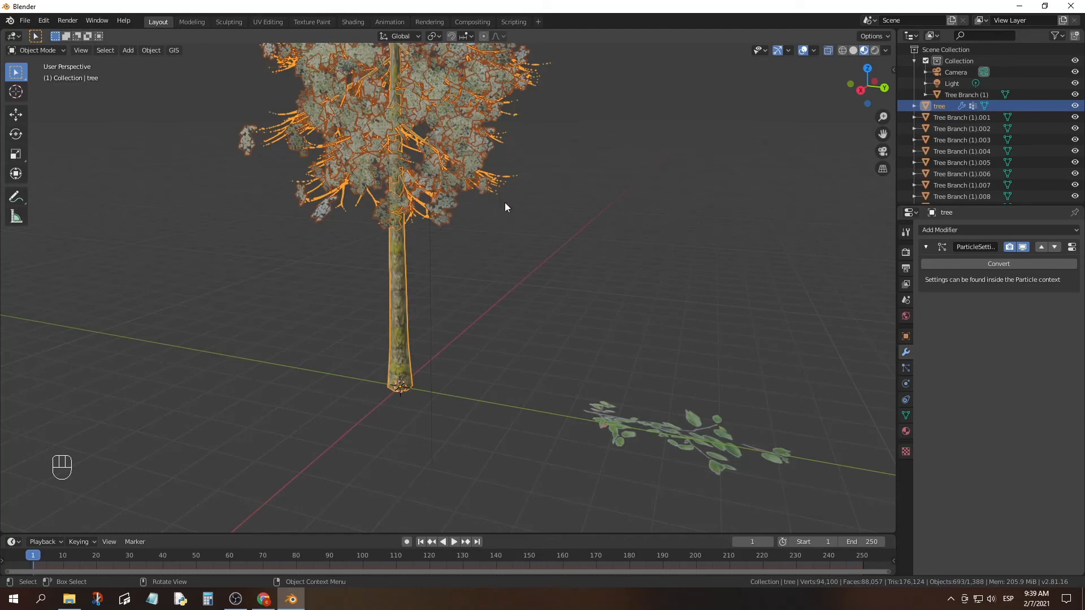
Step: Try to move the separated leaf branch Tree Branch (1).004 on its own
{"action": "left_click", "coordinate": [961, 151]}
{"action": "key", "text": "g"}
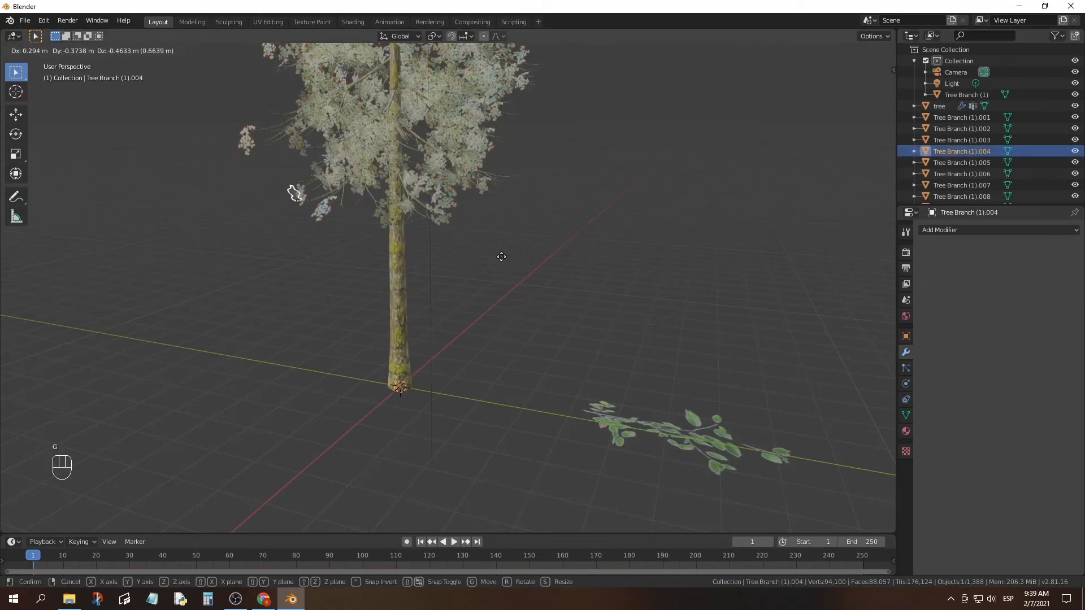
{"action": "right_click", "coordinate": [539, 262]}
Step: Delete the original leaf-branch image plane lying on the ground beside the tree
{"action": "left_click", "coordinate": [687, 432]}
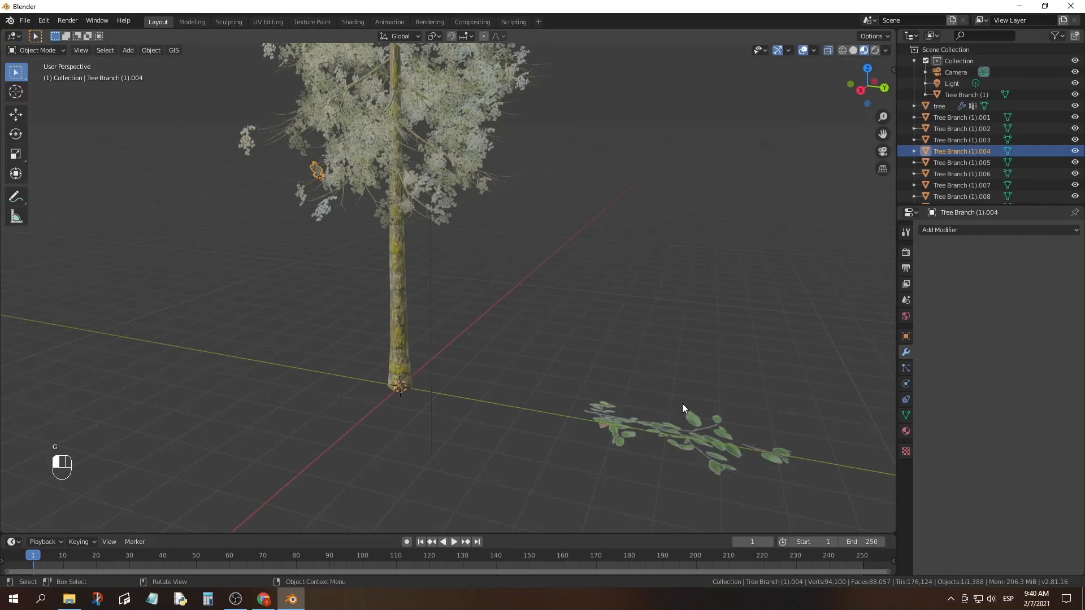
{"action": "key", "text": "x"}
{"action": "left_click", "coordinate": [657, 371]}
{"action": "scroll", "coordinate": [596, 276], "scroll_direction": "down", "scroll_amount": 2}
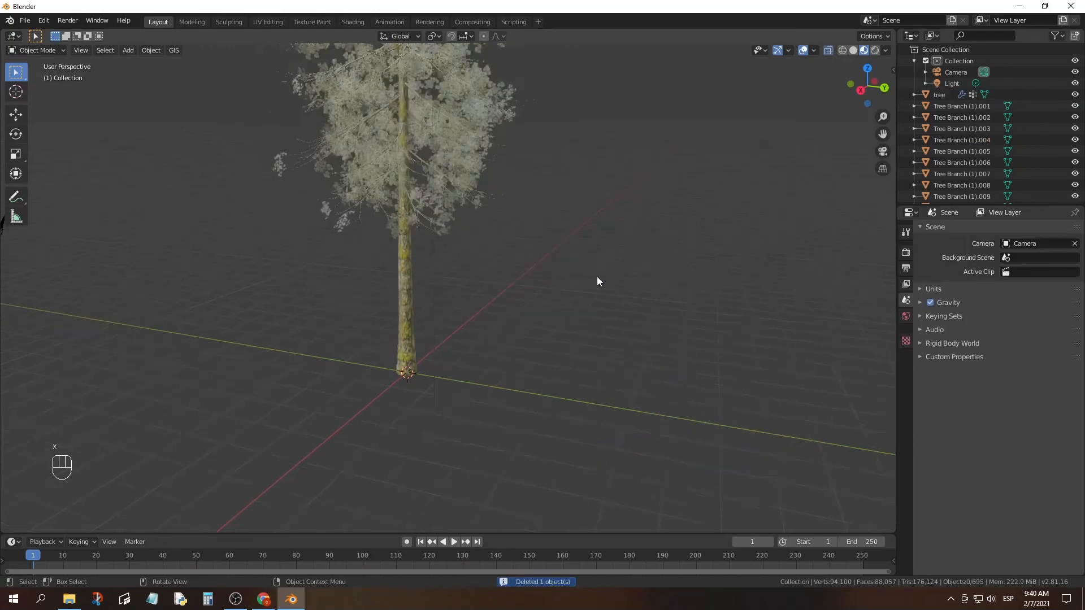
{"action": "middle_click_drag", "start_coordinate": [557, 259], "coordinate": [598, 409], "text": "shift"}
{"action": "scroll", "coordinate": [574, 347], "scroll_direction": "down", "scroll_amount": 1}
{"action": "middle_click_drag", "start_coordinate": [574, 348], "coordinate": [589, 381]}
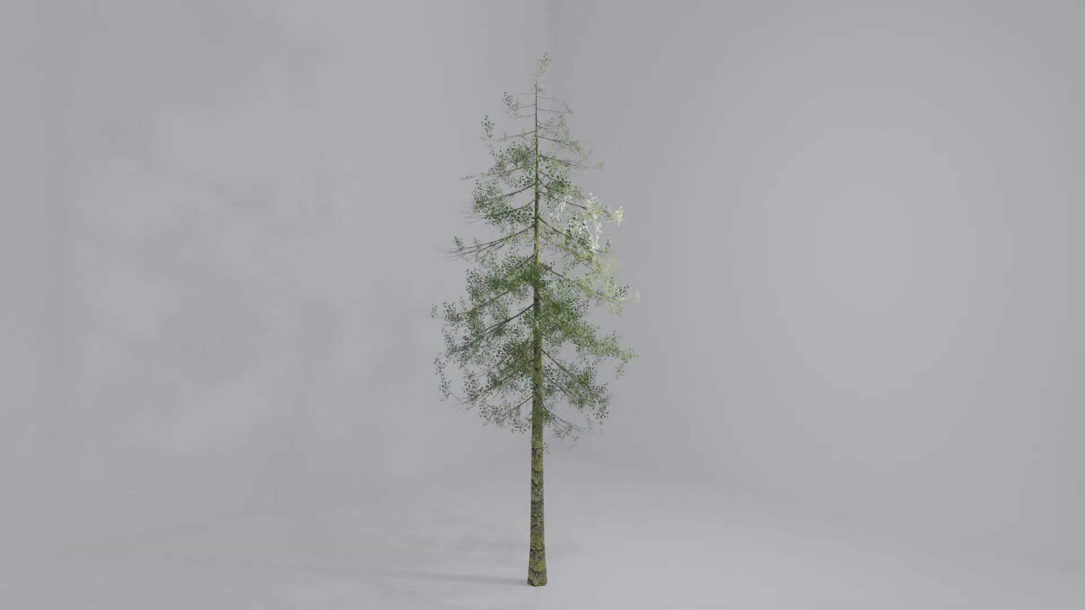